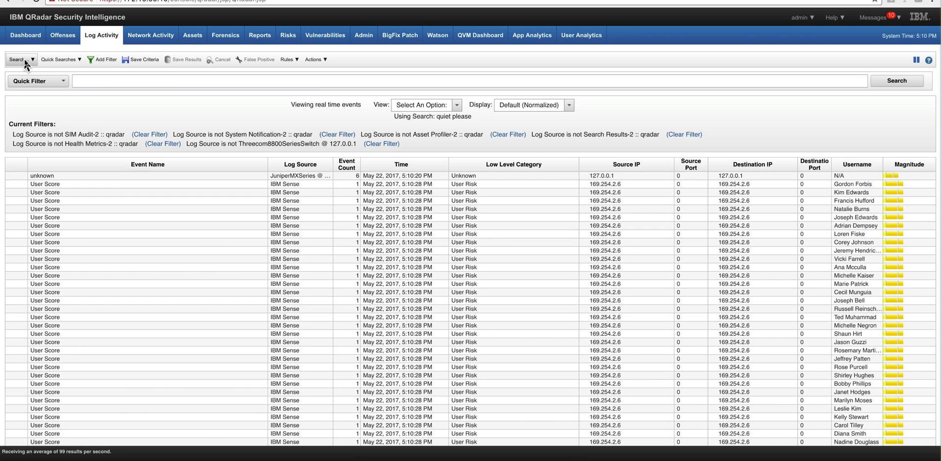
Start a new event search and set its time range to Recent, Last 5 Minutes
{"action": "left_click", "coordinate": [24, 60]}
{"action": "left_click", "coordinate": [37, 72]}
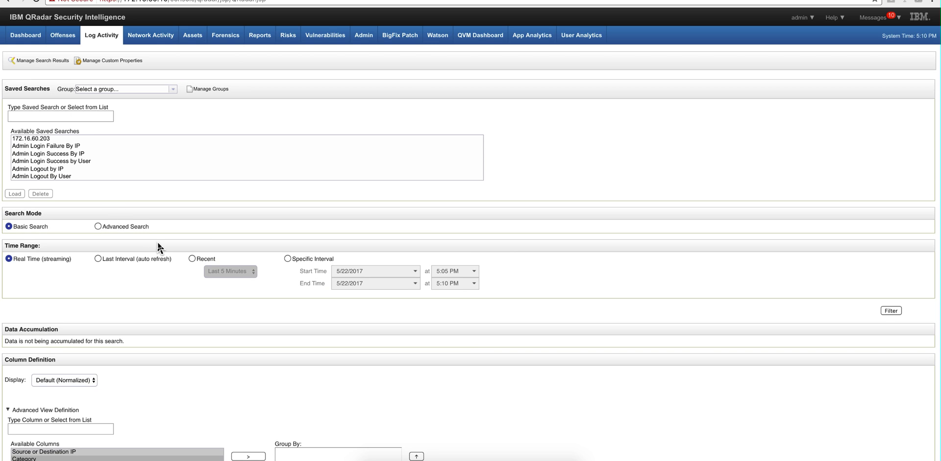
{"action": "left_click", "coordinate": [192, 258]}
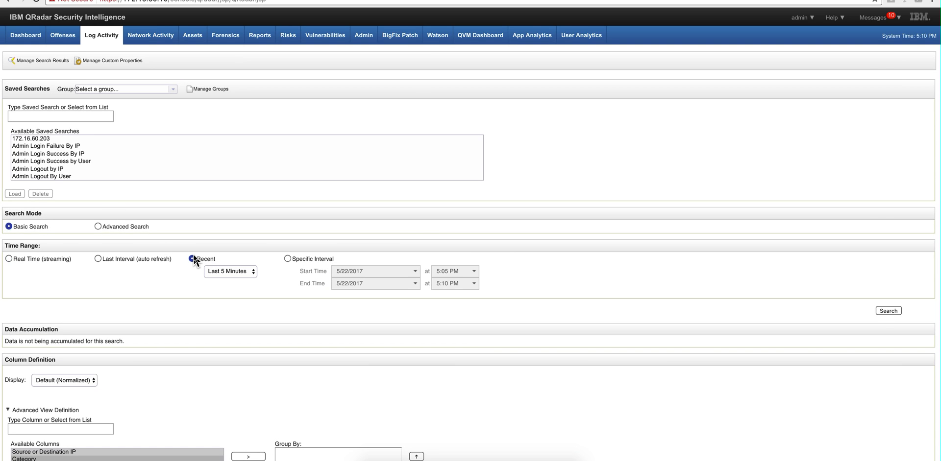
Remove Event Name and Destination IP from the displayed columns in the search's column definition
{"action": "scroll", "coordinate": [178, 272], "scroll_direction": "down", "scroll_amount": 3}
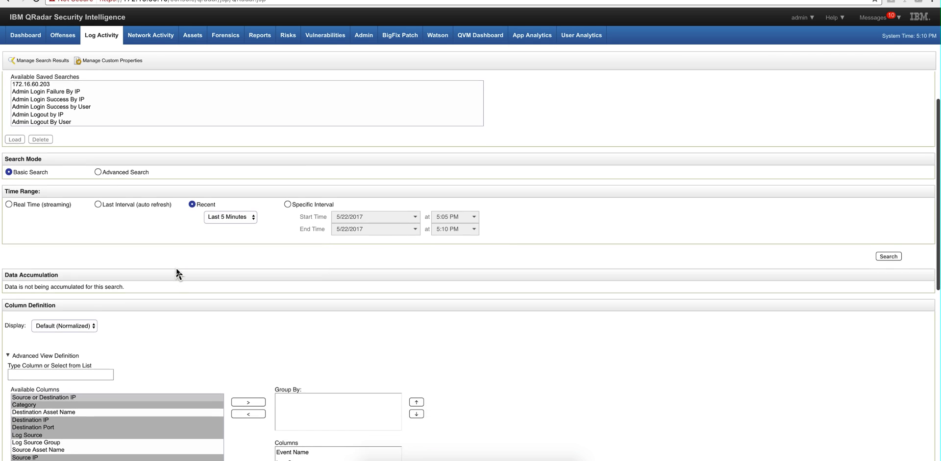
{"action": "scroll", "coordinate": [175, 266], "scroll_direction": "down", "scroll_amount": 8}
{"action": "scroll", "coordinate": [175, 268], "scroll_direction": "up", "scroll_amount": 3}
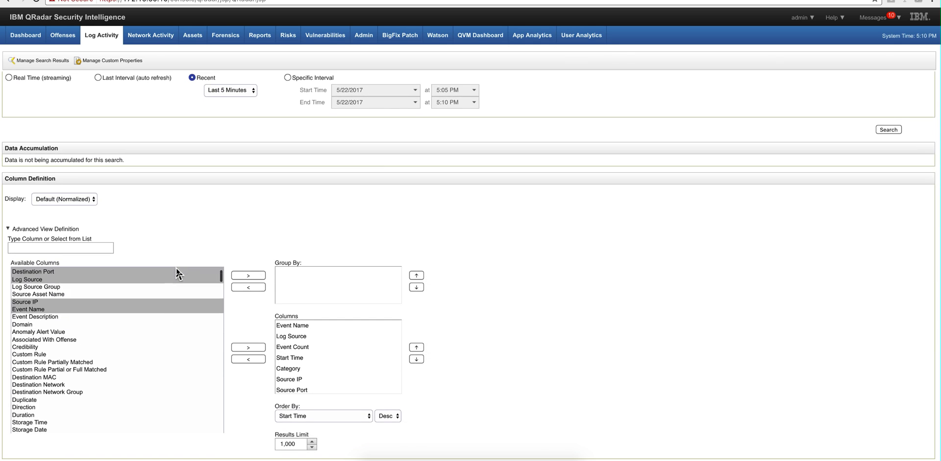
{"action": "scroll", "coordinate": [176, 270], "scroll_direction": "up", "scroll_amount": 2}
{"action": "scroll", "coordinate": [492, 299], "scroll_direction": "down", "scroll_amount": 2}
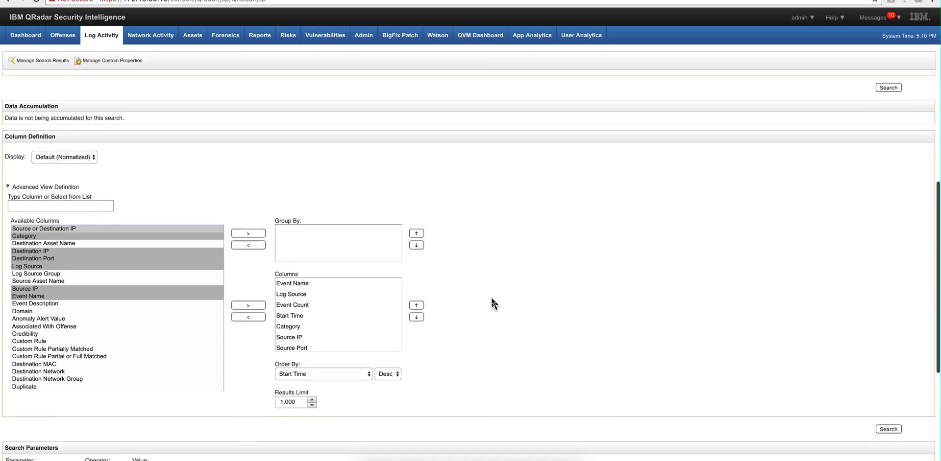
{"action": "scroll", "coordinate": [492, 300], "scroll_direction": "down", "scroll_amount": 3}
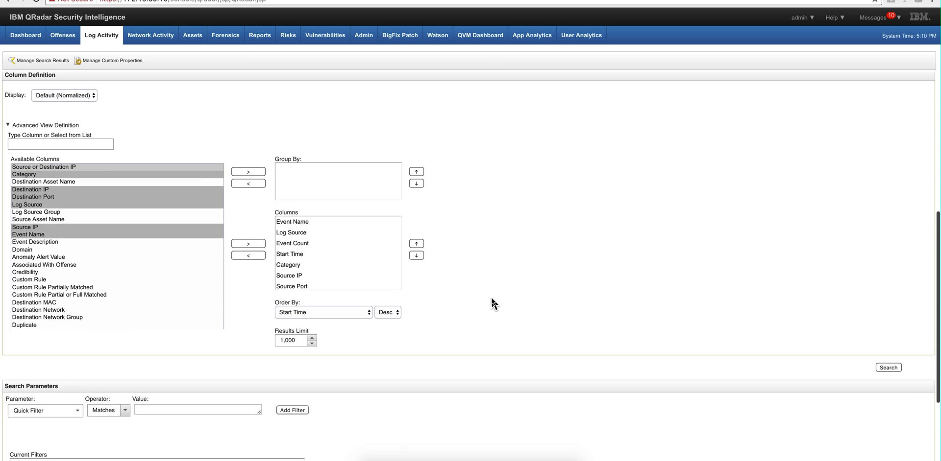
{"action": "left_click", "coordinate": [296, 223]}
{"action": "left_click", "coordinate": [253, 256]}
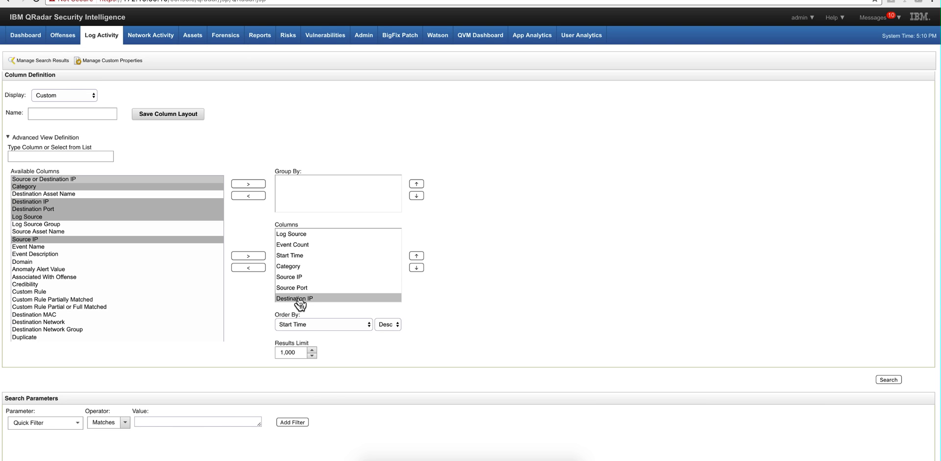
{"action": "left_click", "coordinate": [299, 300]}
{"action": "left_click", "coordinate": [241, 267]}
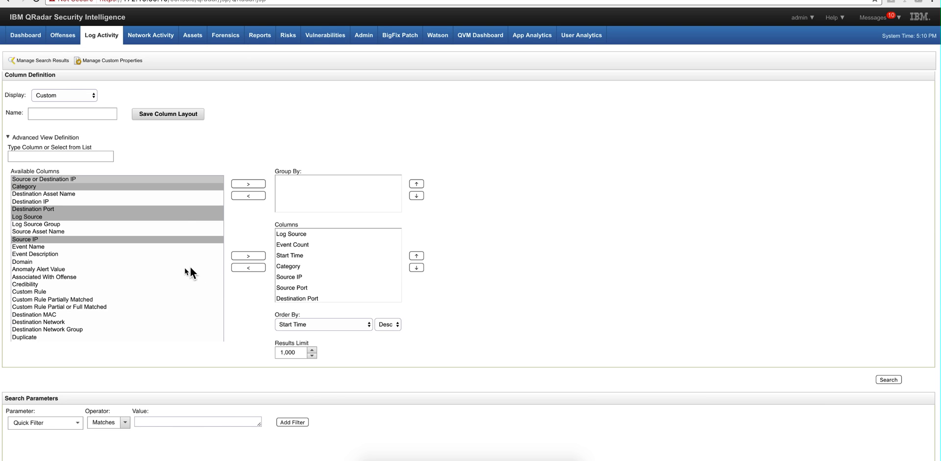
Group the search results by Event Name and Destination IP
{"action": "left_click", "coordinate": [77, 246]}
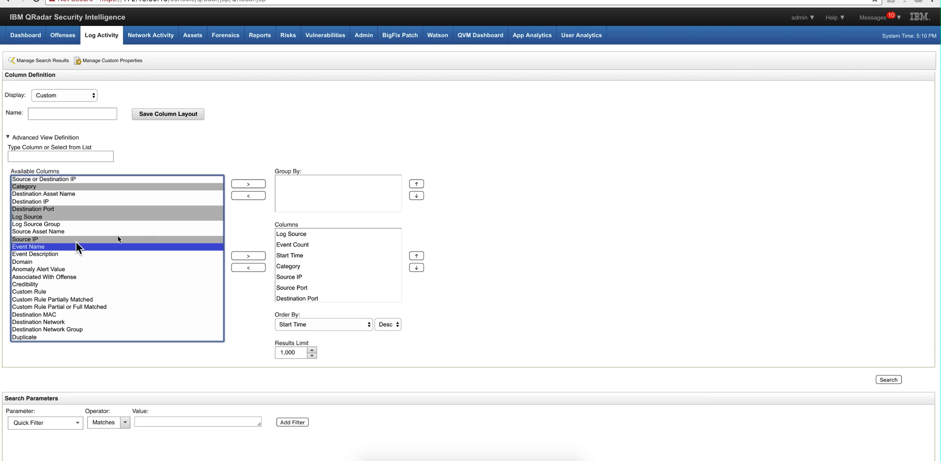
{"action": "left_click", "coordinate": [248, 184]}
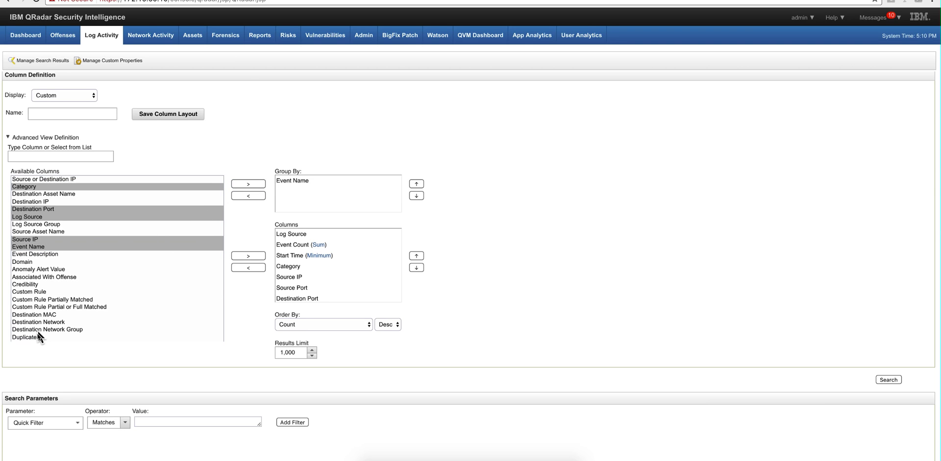
{"action": "left_click", "coordinate": [52, 202]}
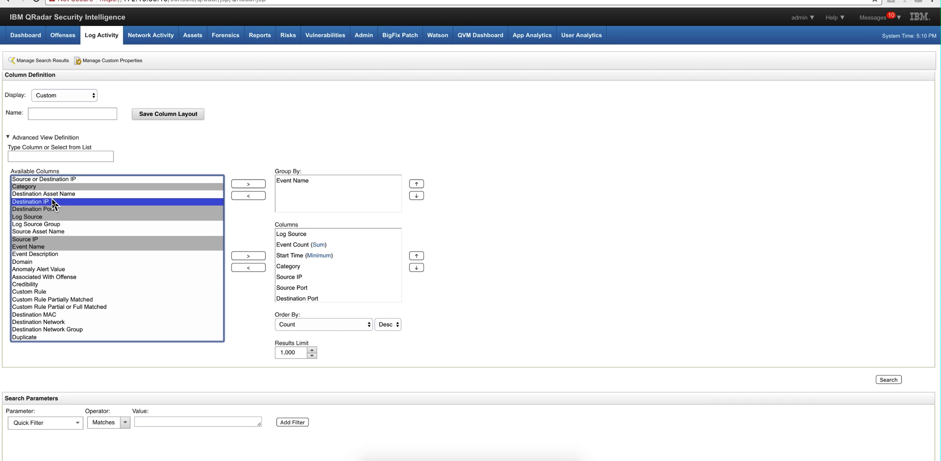
{"action": "left_click", "coordinate": [258, 185]}
Add a search filter for Log Source equal to ASA @ myFirewall and run the search
{"action": "scroll", "coordinate": [538, 245], "scroll_direction": "down", "scroll_amount": 2}
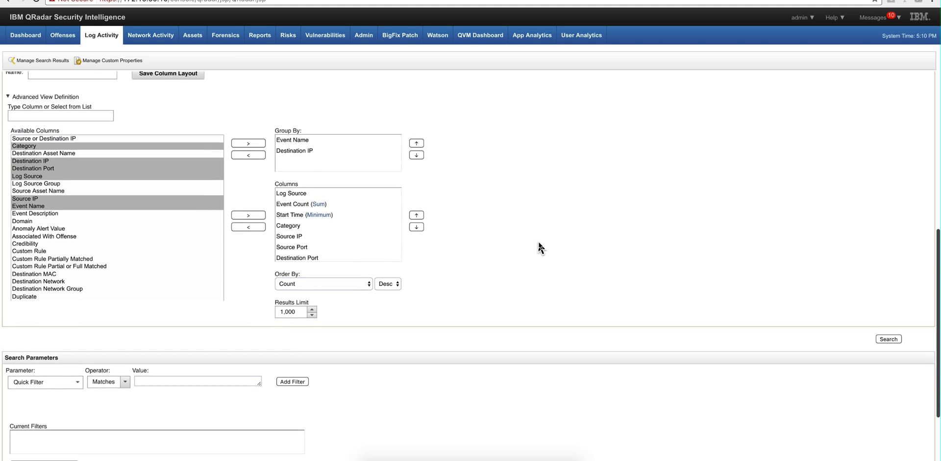
{"action": "scroll", "coordinate": [537, 240], "scroll_direction": "down", "scroll_amount": 1}
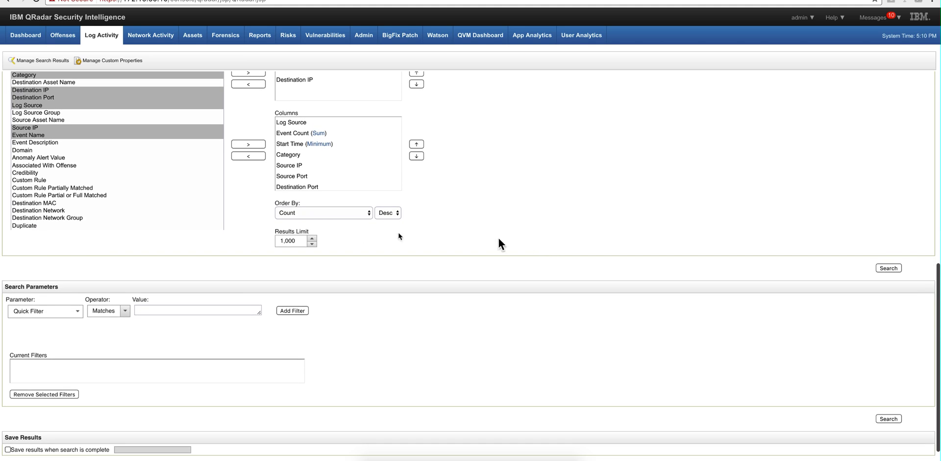
{"action": "left_click", "coordinate": [80, 316]}
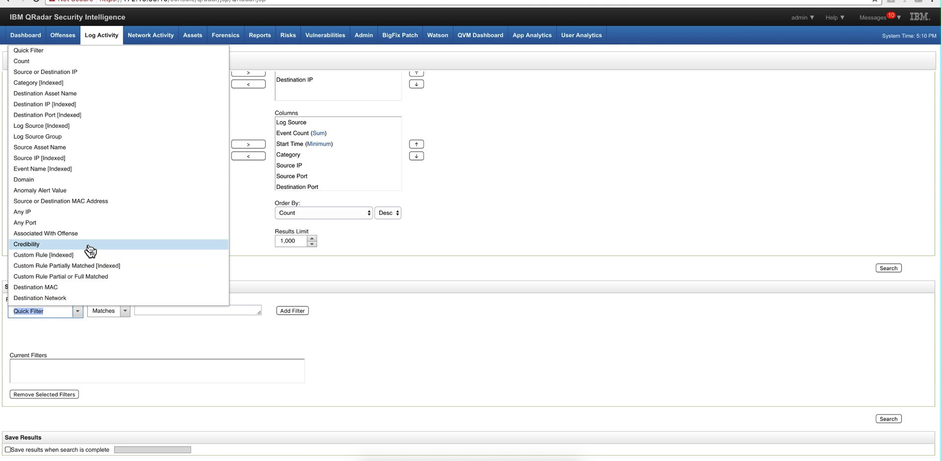
{"action": "left_click", "coordinate": [94, 161]}
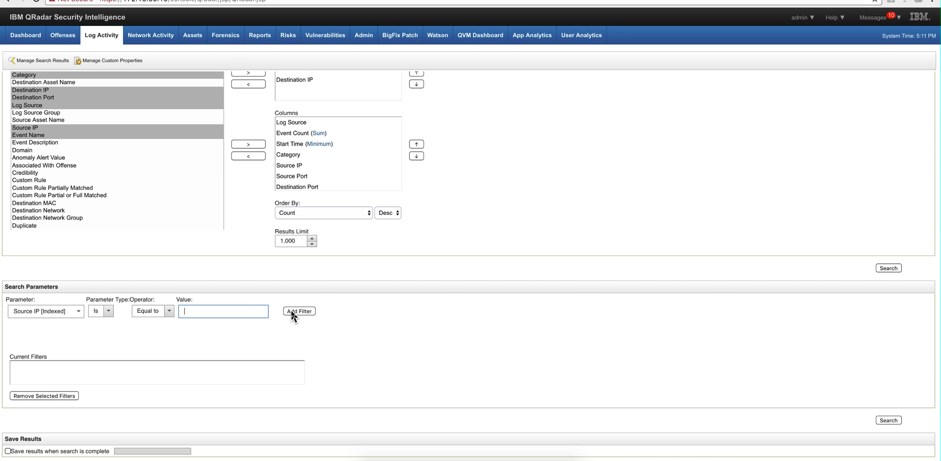
{"action": "scroll", "coordinate": [58, 141], "scroll_direction": "up", "scroll_amount": 1}
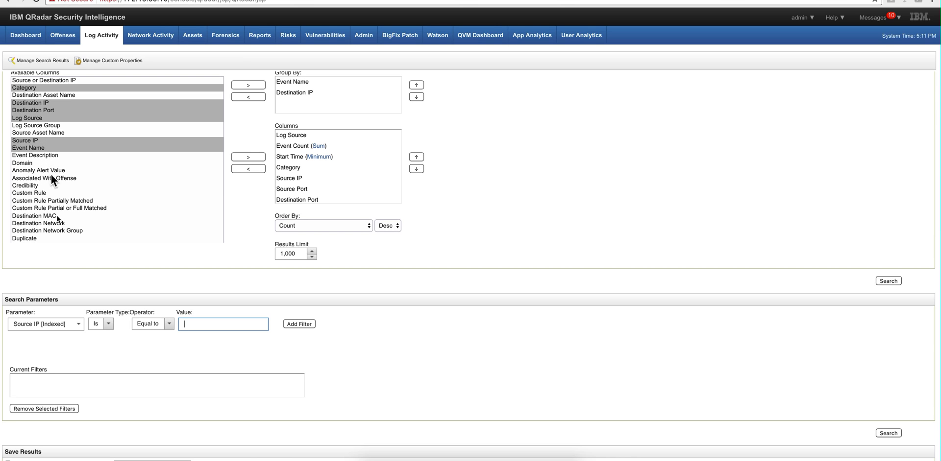
{"action": "left_click", "coordinate": [79, 324]}
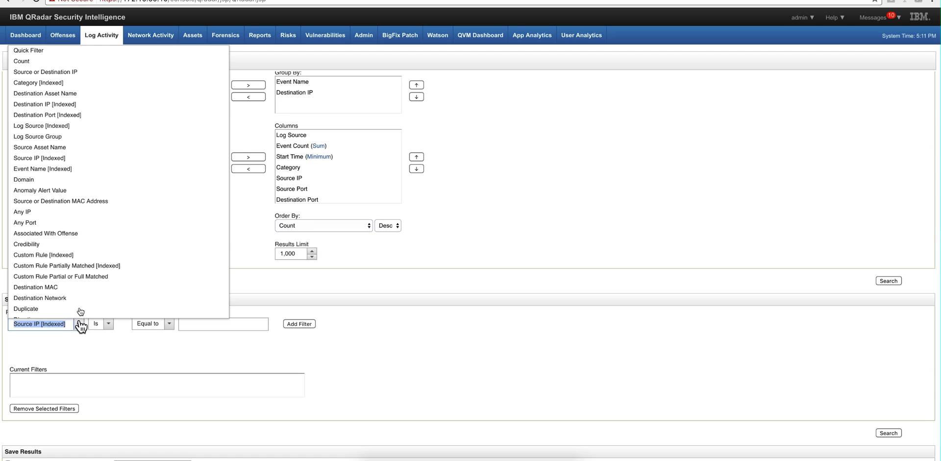
{"action": "left_click", "coordinate": [66, 126]}
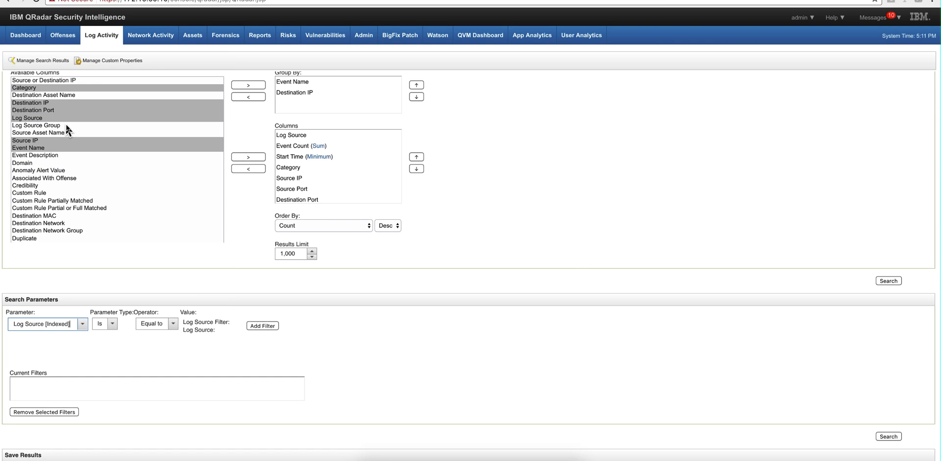
{"action": "left_click", "coordinate": [257, 345]}
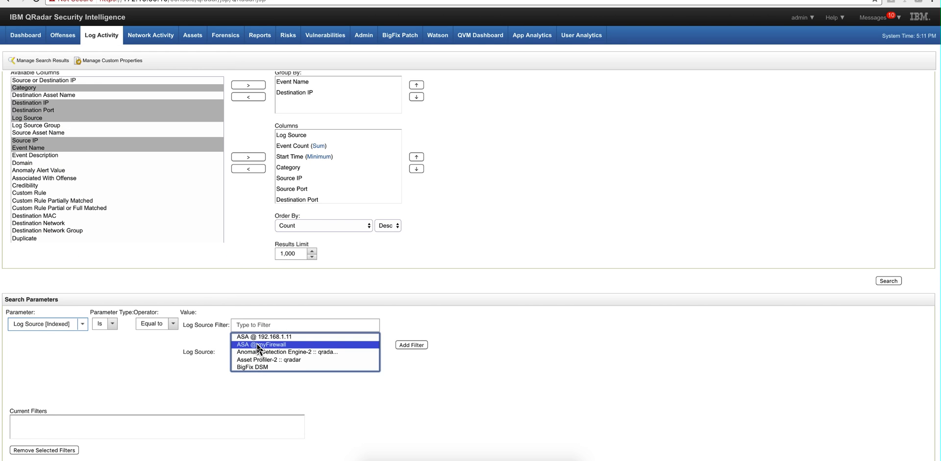
{"action": "left_click", "coordinate": [420, 349]}
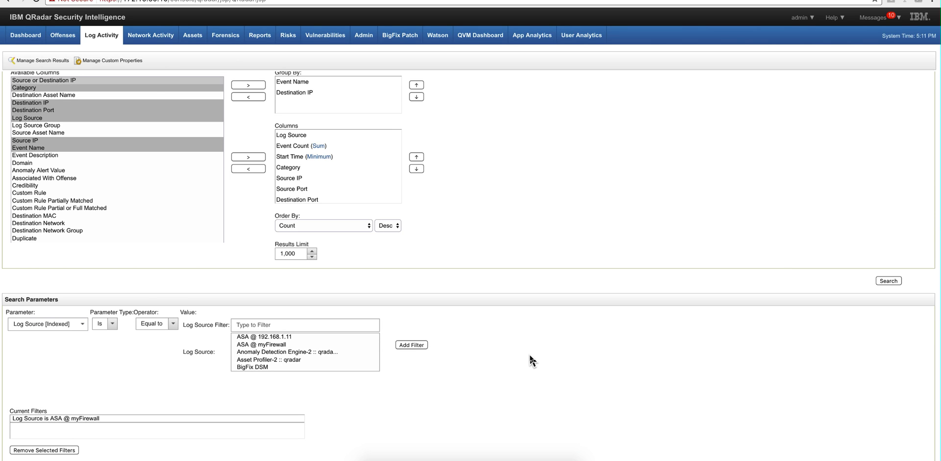
{"action": "scroll", "coordinate": [531, 361], "scroll_direction": "down", "scroll_amount": 3}
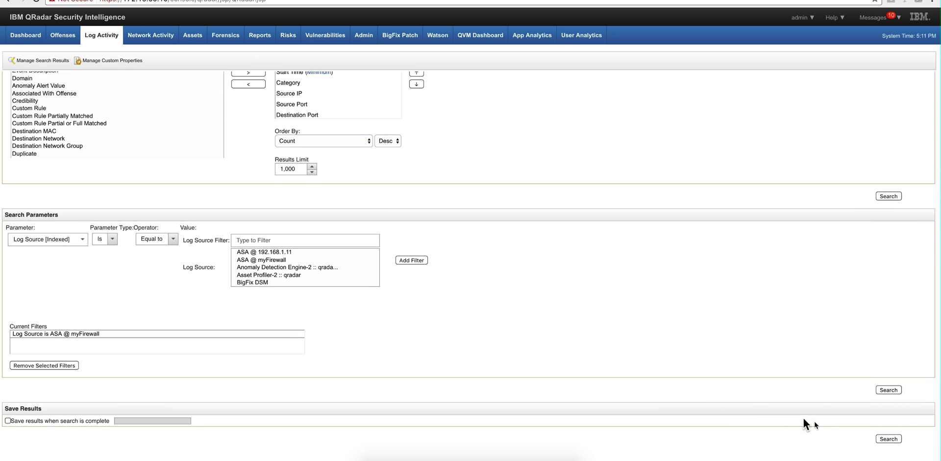
{"action": "left_click", "coordinate": [889, 440]}
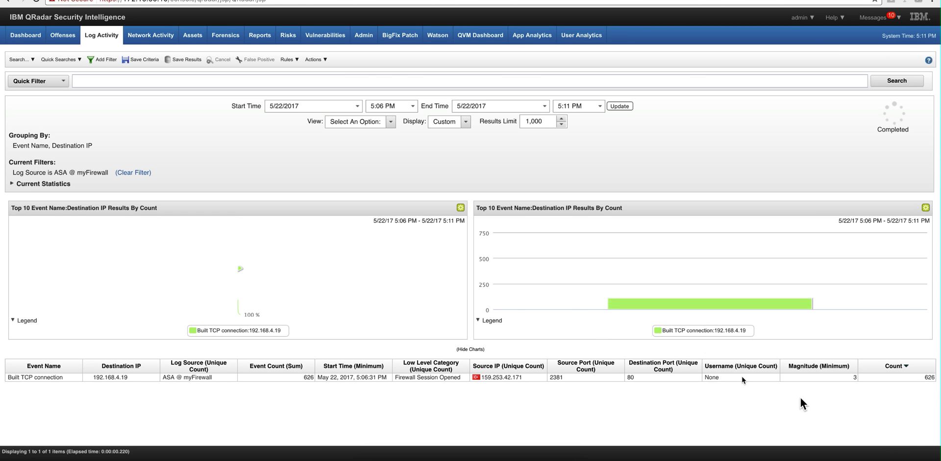
Set the pie chart of the results to graph Event Count (Sum) as a Time Series
{"action": "left_click", "coordinate": [461, 208]}
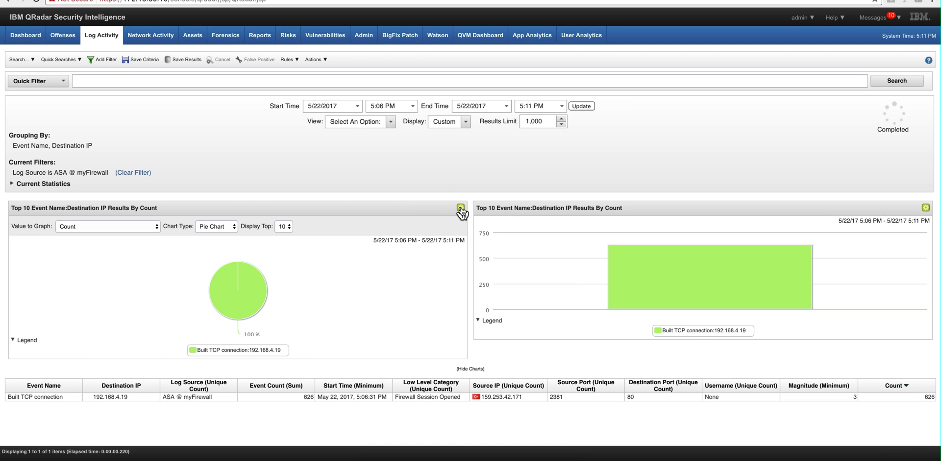
{"action": "left_click", "coordinate": [155, 228]}
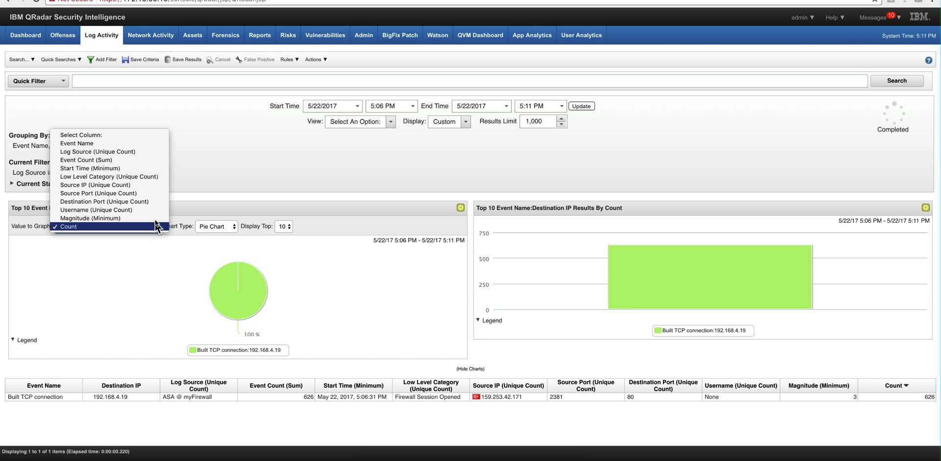
{"action": "left_click", "coordinate": [152, 159]}
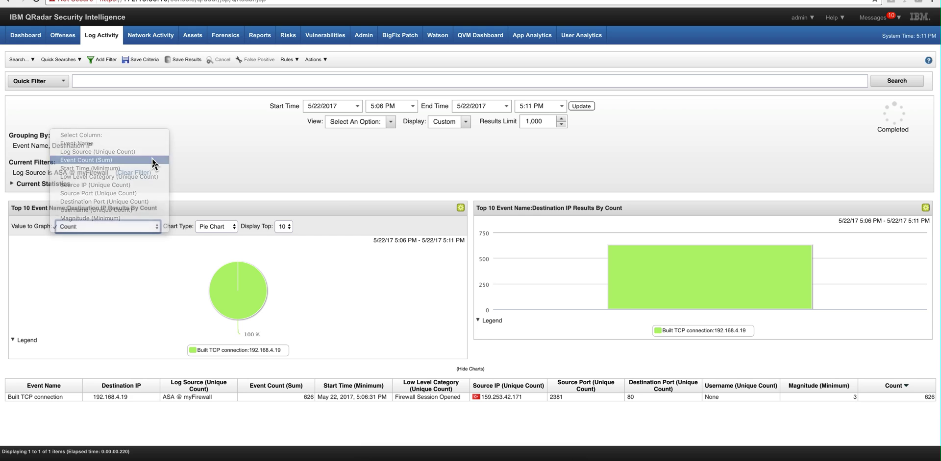
{"action": "left_click", "coordinate": [234, 227]}
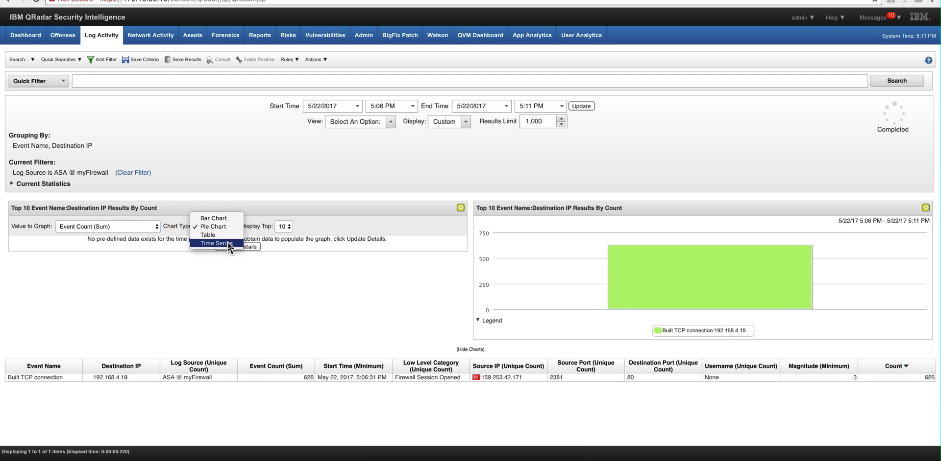
{"action": "left_click", "coordinate": [228, 244]}
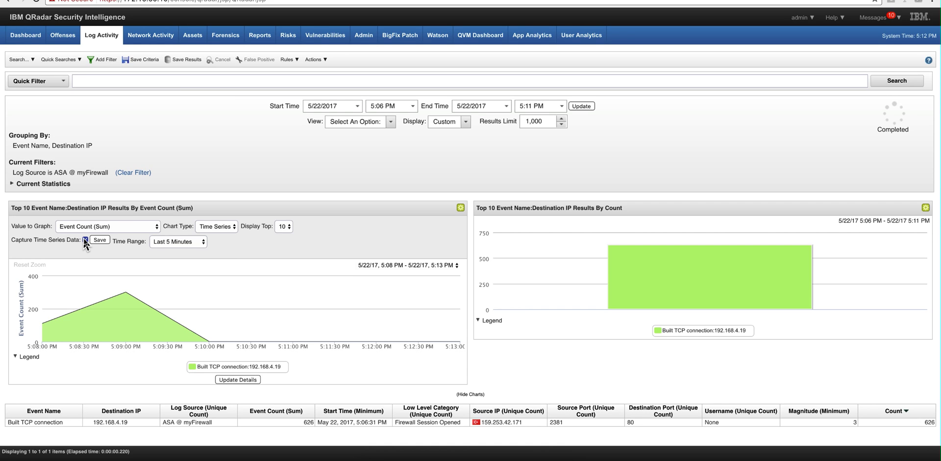
Enable time series data capture and save the search criteria as firewallAllowCount, included in the Quick Searches
{"action": "left_click", "coordinate": [85, 240]}
{"action": "left_click", "coordinate": [100, 240]}
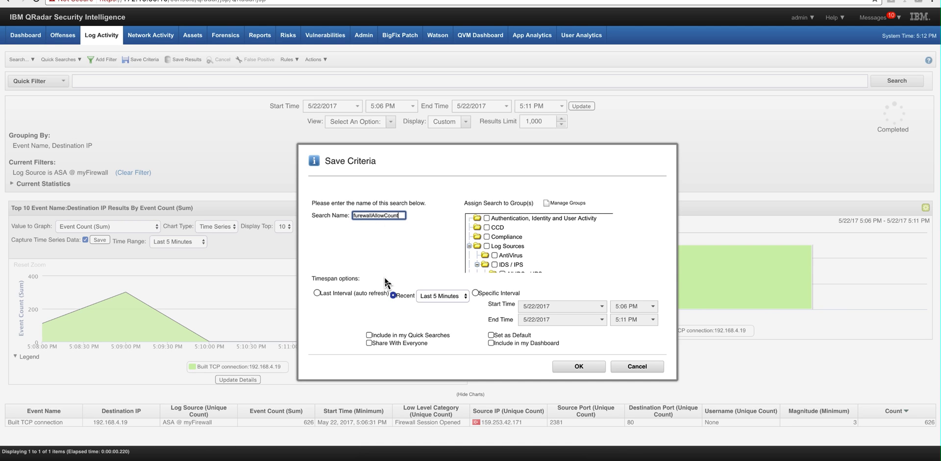
{"action": "left_click", "coordinate": [369, 336]}
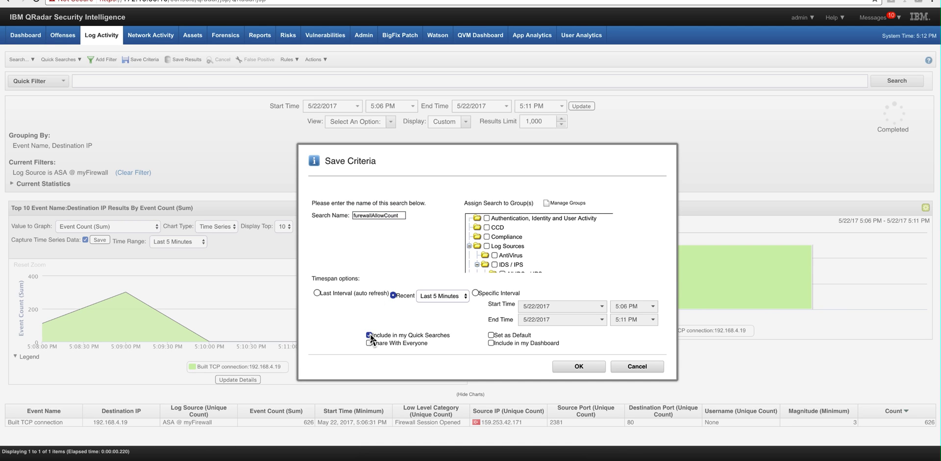
{"action": "left_click", "coordinate": [359, 215]}
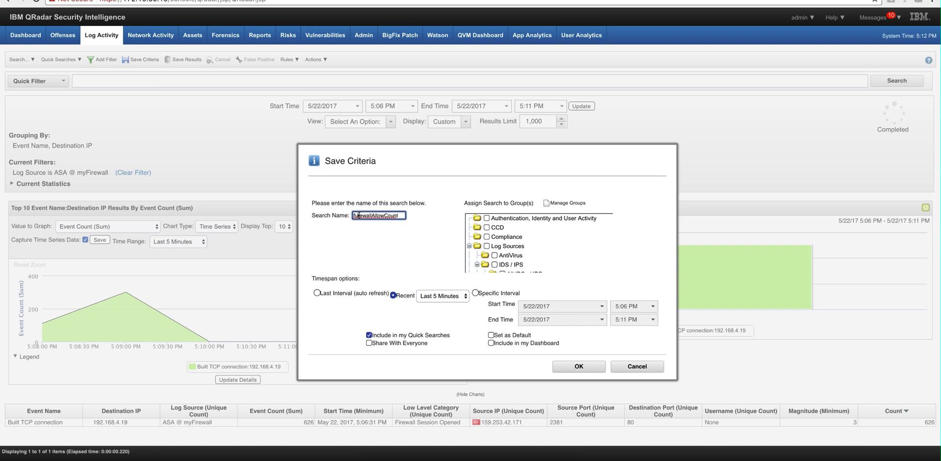
{"action": "key", "text": "BackSpace"}
{"action": "type", "text": "i"}
{"action": "left_click", "coordinate": [579, 367]}
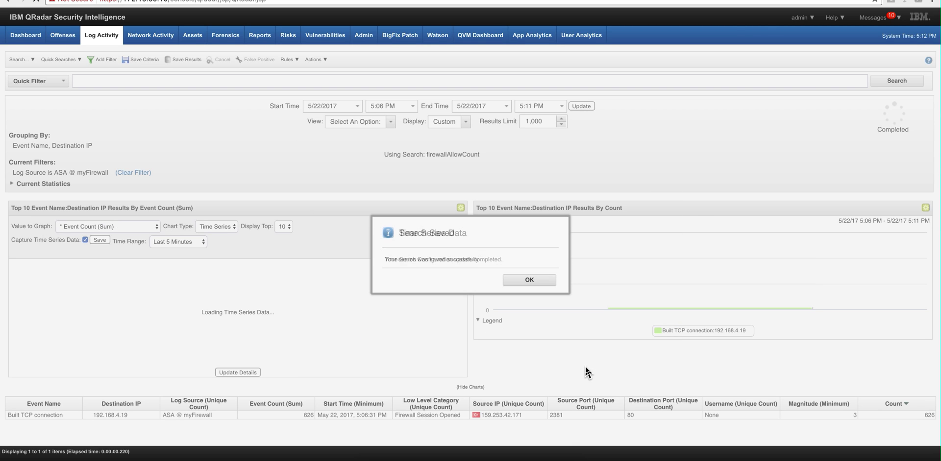
{"action": "left_click", "coordinate": [543, 281]}
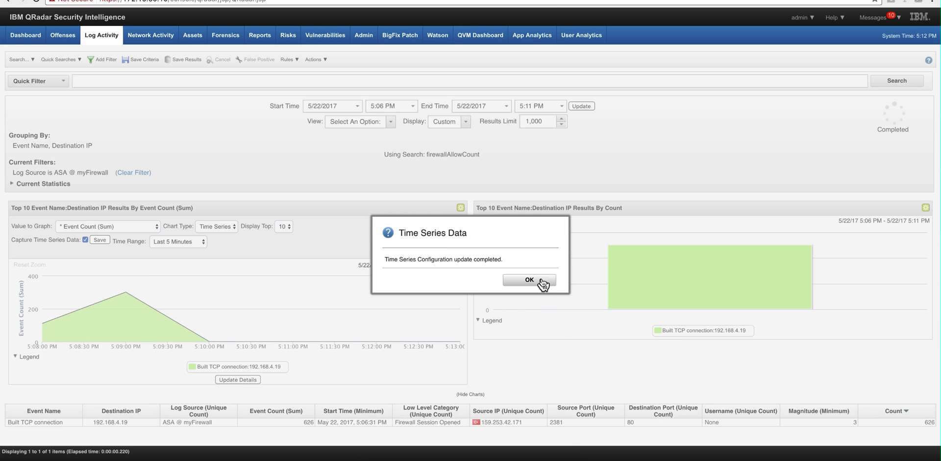
{"action": "left_click", "coordinate": [542, 280]}
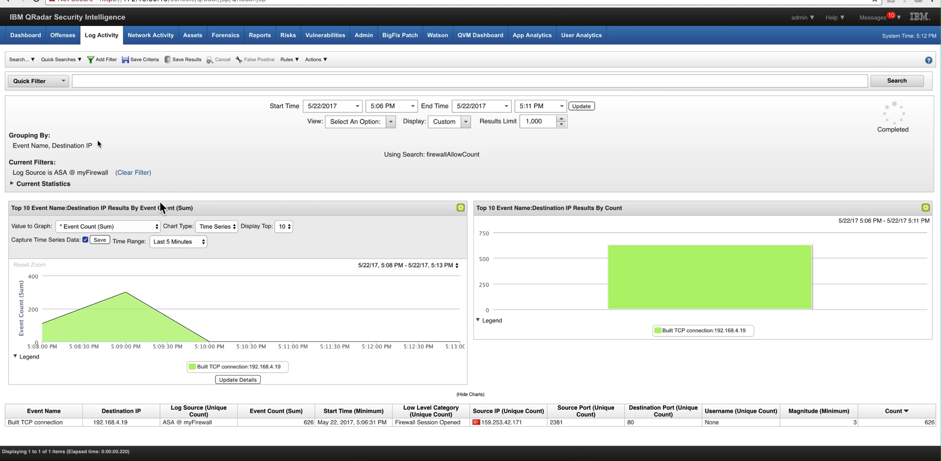
Run the saved firewallAllowCount quick search over the last 5 minutes
{"action": "left_click", "coordinate": [54, 60]}
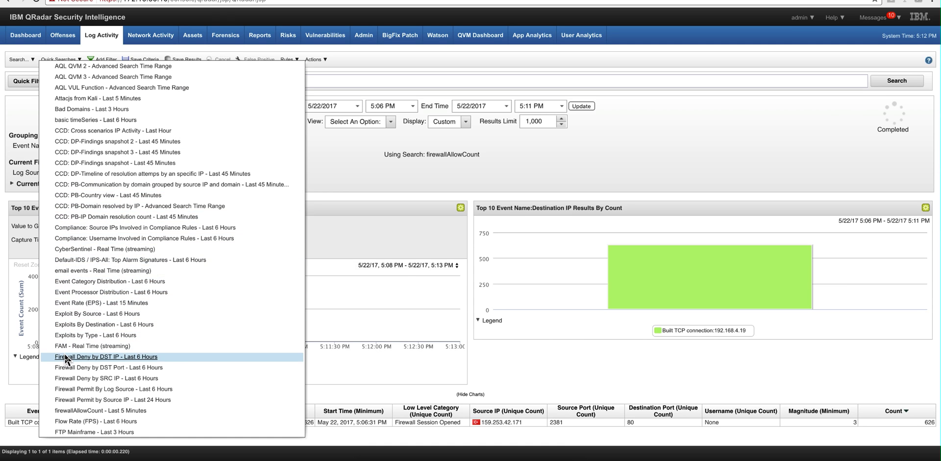
{"action": "scroll", "coordinate": [65, 360], "scroll_direction": "down", "scroll_amount": 1}
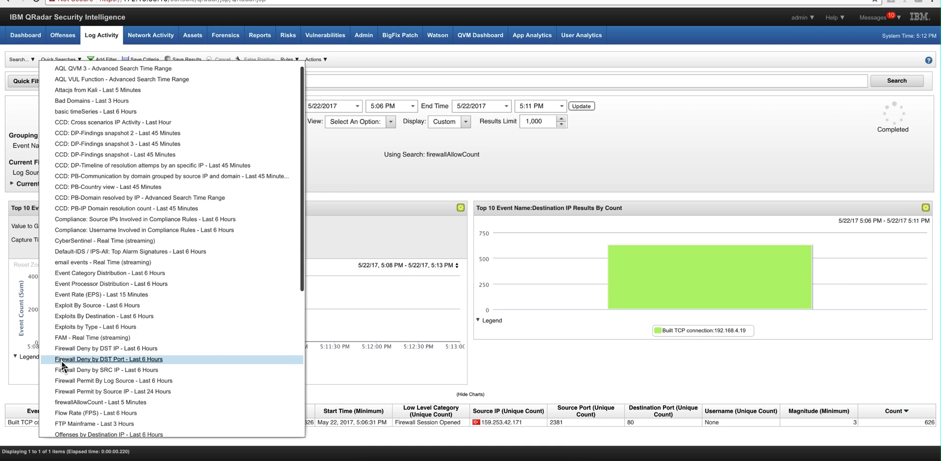
{"action": "left_click", "coordinate": [67, 402]}
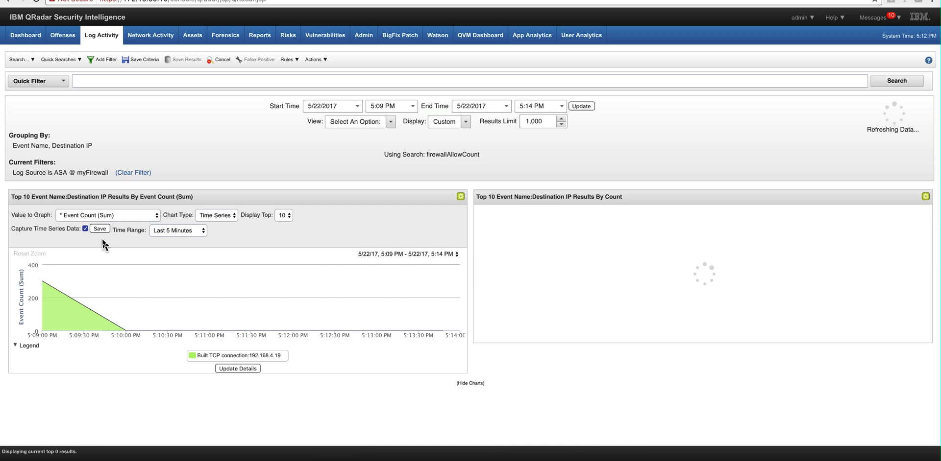
{"action": "mouse_move", "coordinate": [69, 326]}
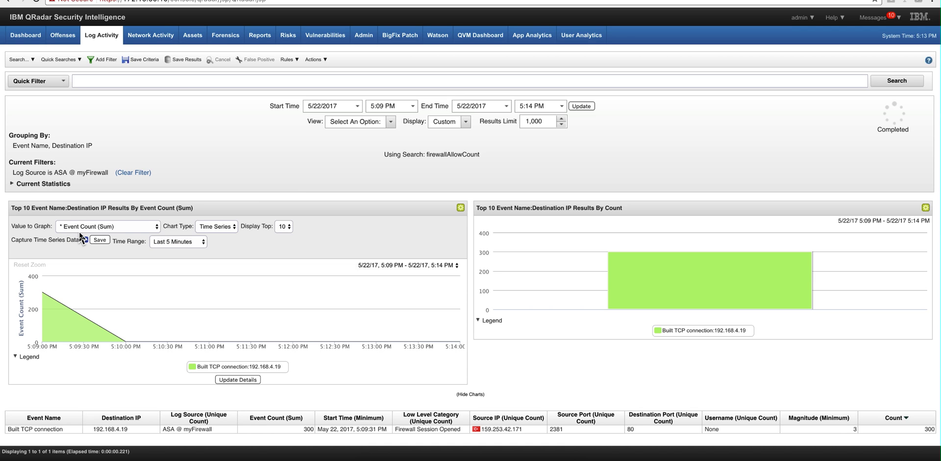
Review the Time Series views in Aggregated Data Management, sorted by most recent Last Modified Time, and close the window
{"action": "left_click", "coordinate": [363, 42]}
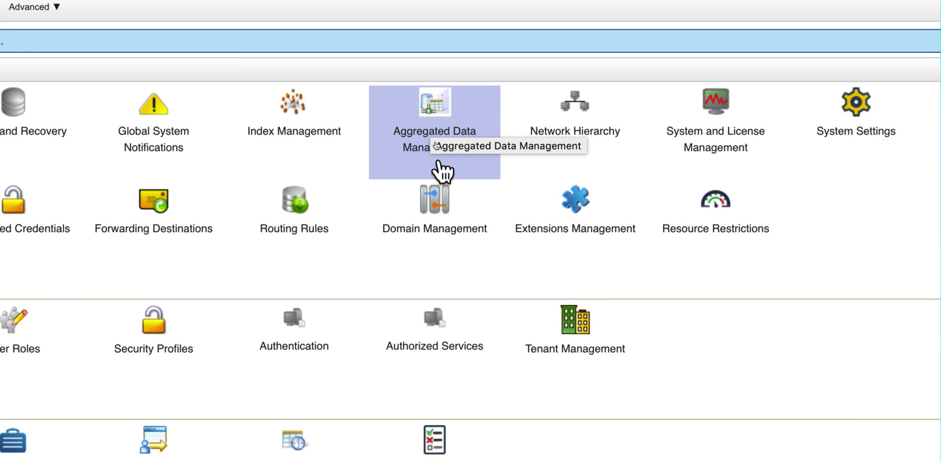
{"action": "left_click", "coordinate": [436, 146]}
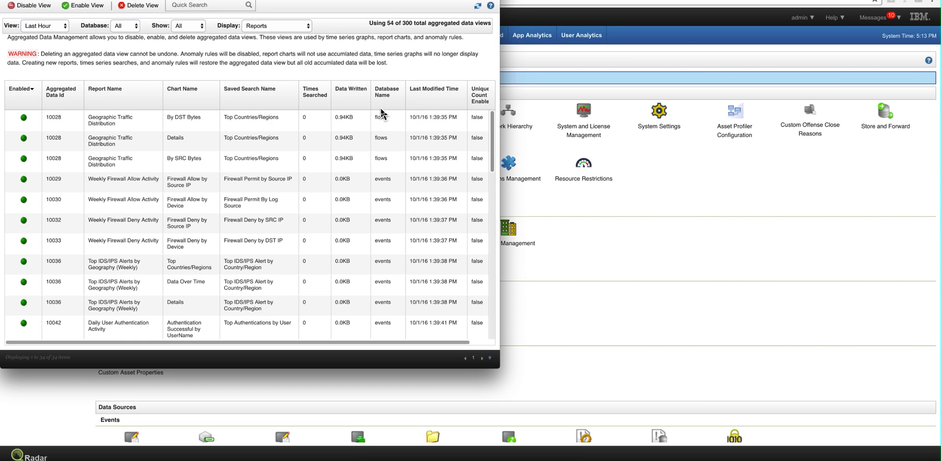
{"action": "left_click", "coordinate": [308, 27]}
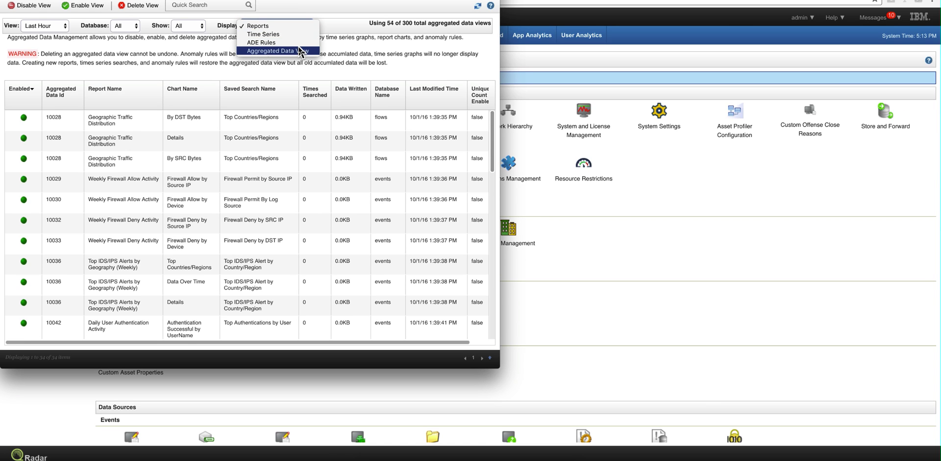
{"action": "left_click", "coordinate": [301, 34]}
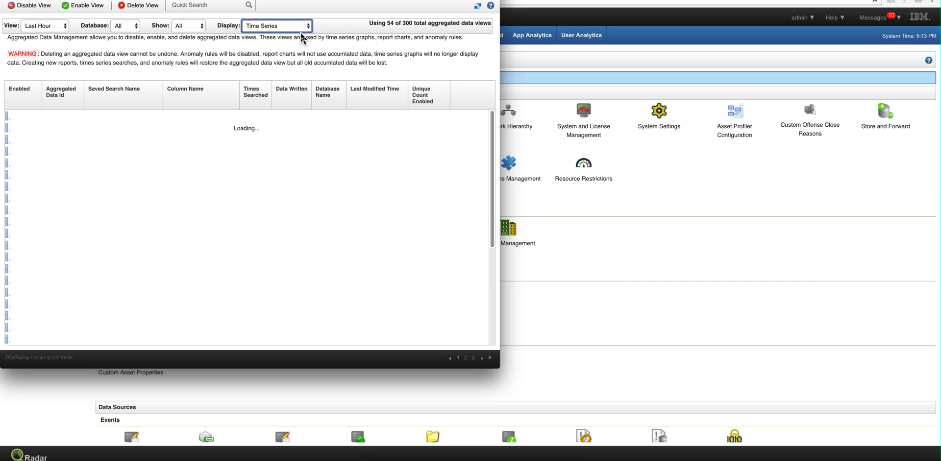
{"action": "left_click", "coordinate": [380, 99]}
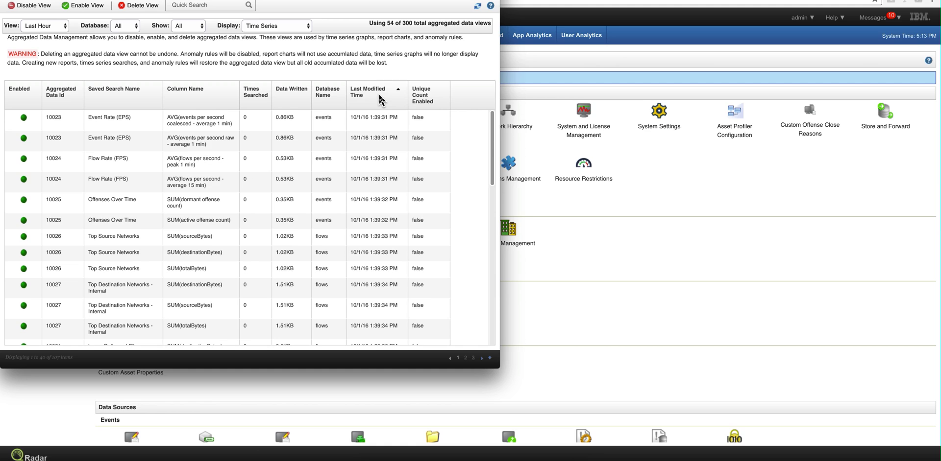
{"action": "left_click", "coordinate": [379, 99]}
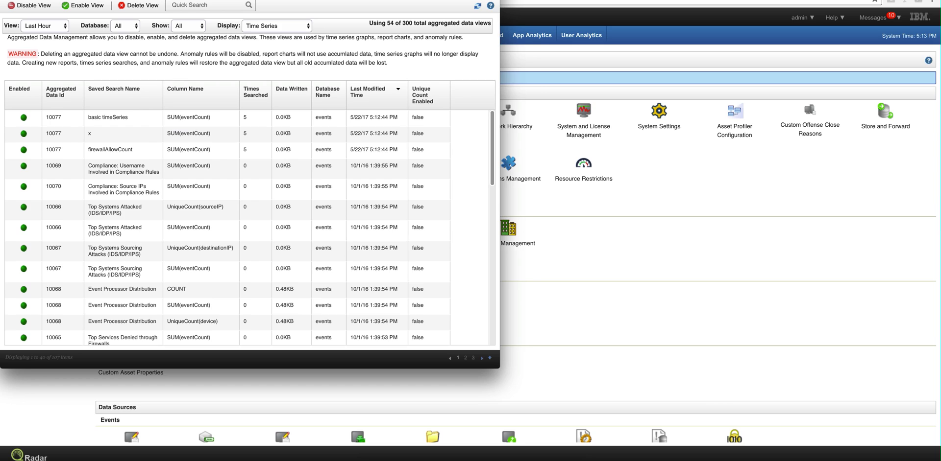
{"action": "key", "text": "ctrl+w"}
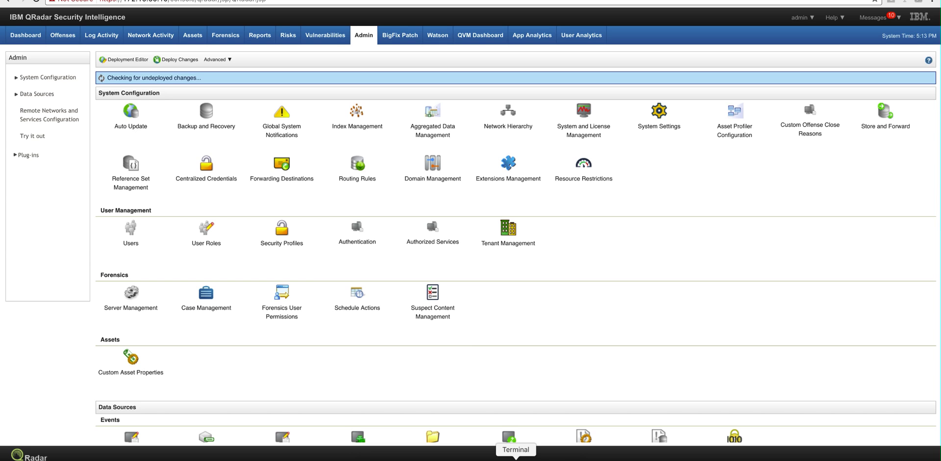
Switch to the Terminal, display the contents of script1.py and run the script with Python
{"action": "left_click", "coordinate": [510, 453]}
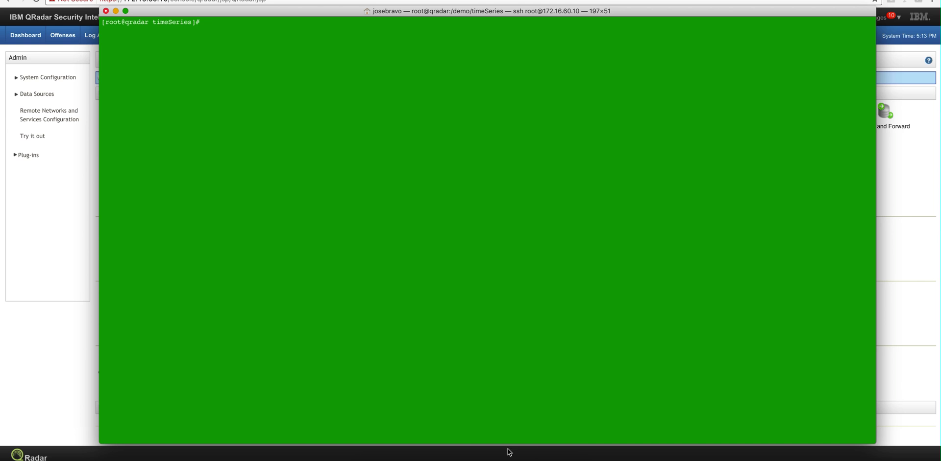
{"action": "type", "text": "cat"}
{"action": "type", "text": "sc"}
{"action": "key", "text": "Tab"}
{"action": "key", "text": "Return"}
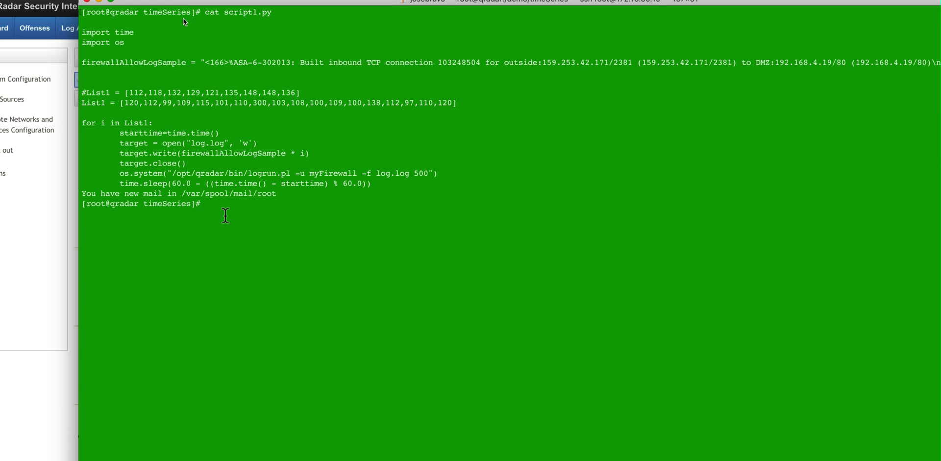
{"action": "type", "text": "python script1.py"}
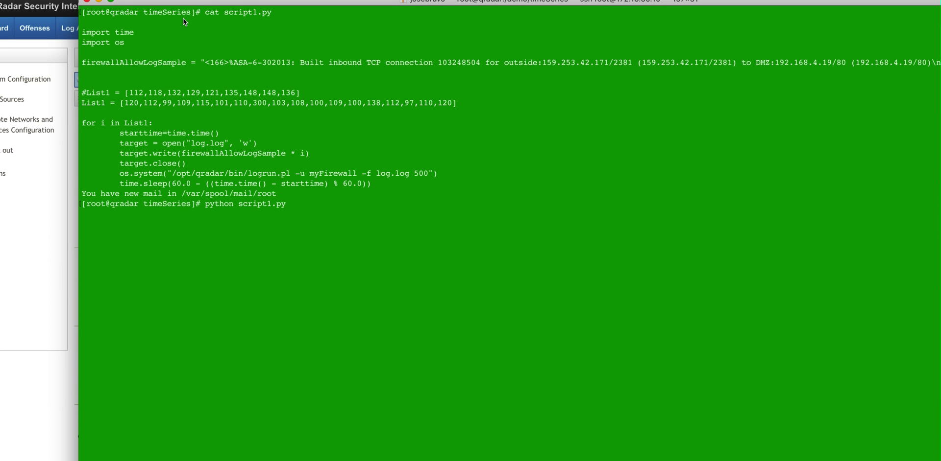
{"action": "key", "text": "Return"}
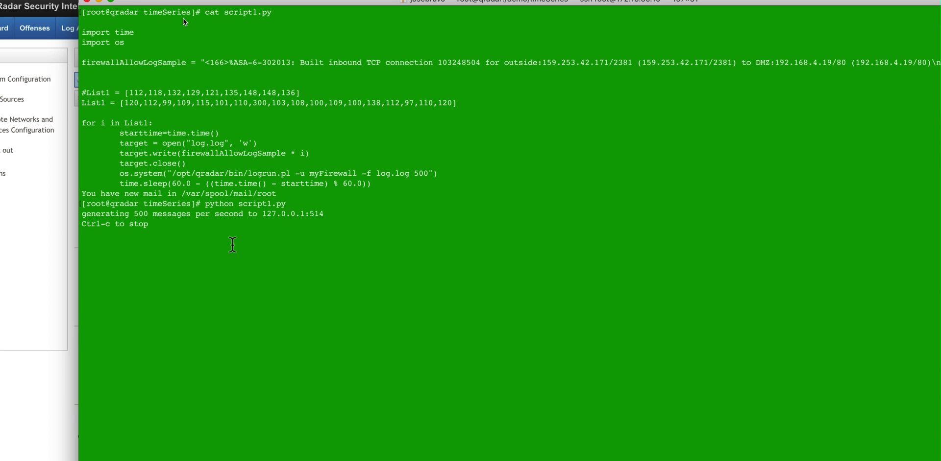
Return to QRadar's Log Activity, filter the events by Log Source equals ASA @ myFirewall and view the last 5 minutes
{"action": "left_click", "coordinate": [57, 190]}
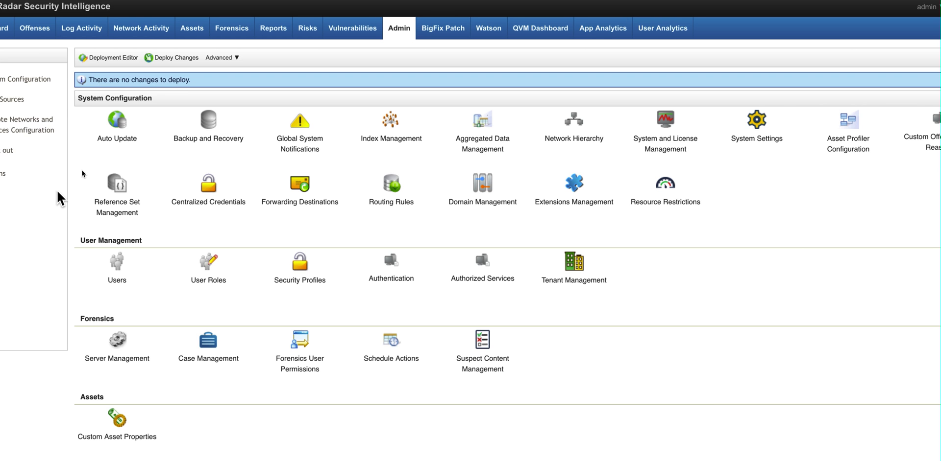
{"action": "left_click", "coordinate": [86, 34]}
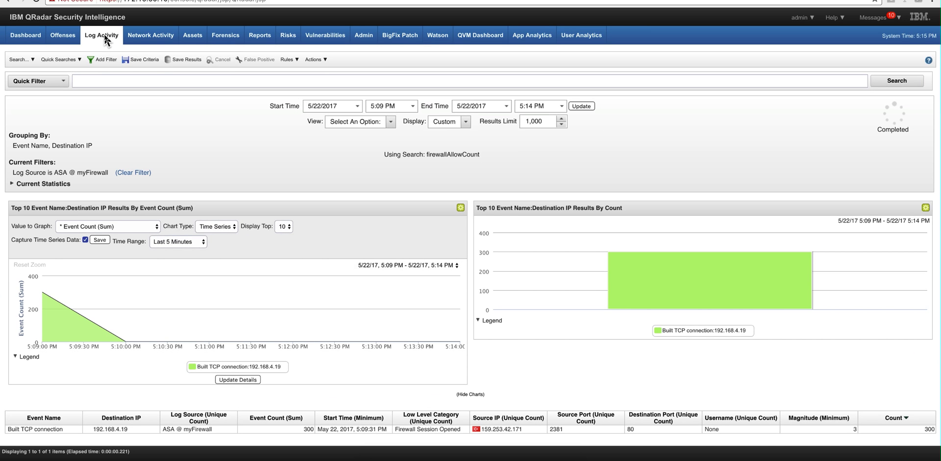
{"action": "left_click", "coordinate": [104, 40]}
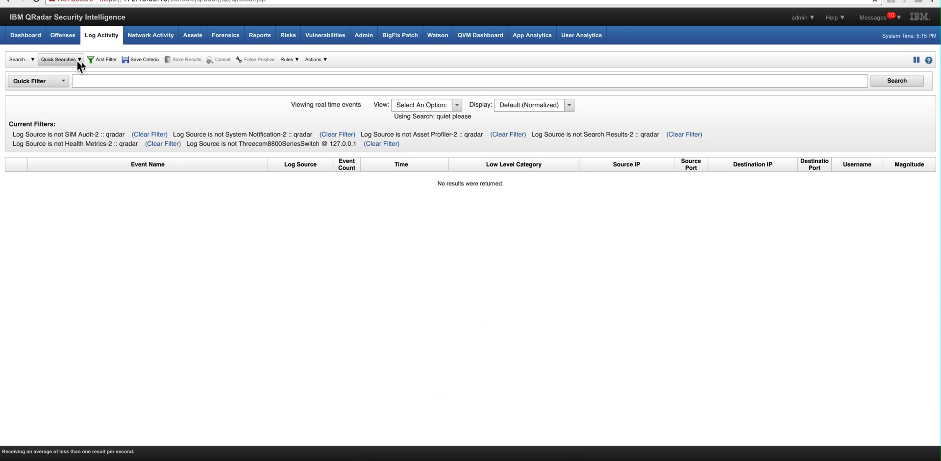
{"action": "left_click", "coordinate": [107, 59]}
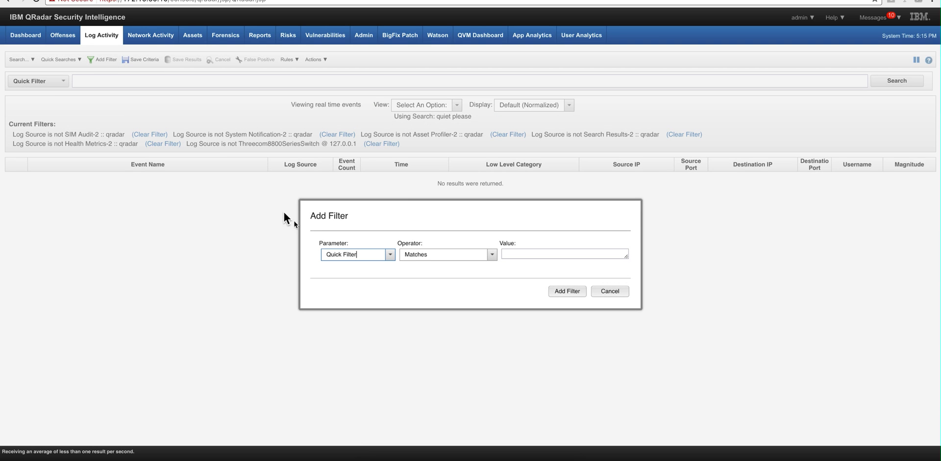
{"action": "left_click", "coordinate": [390, 256]}
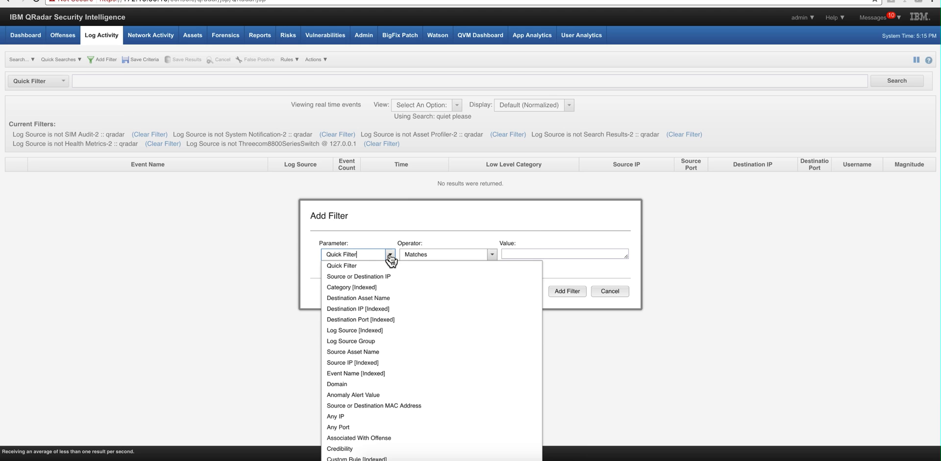
{"action": "left_click", "coordinate": [367, 332]}
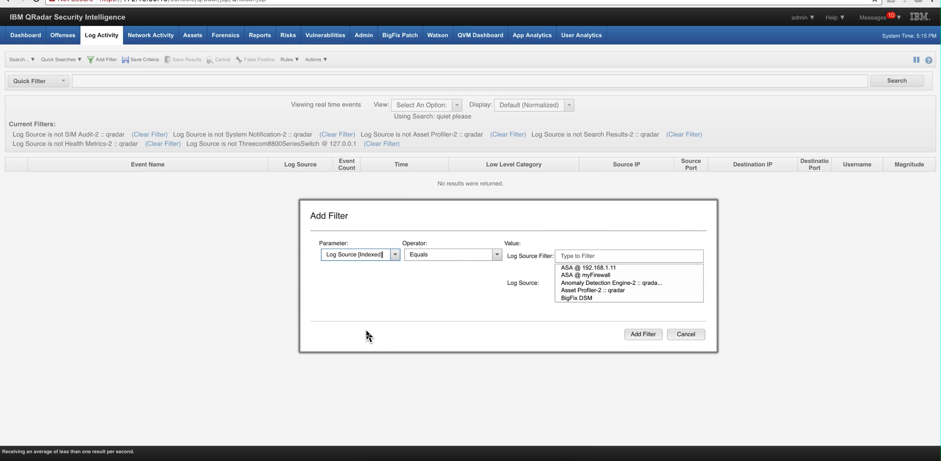
{"action": "left_click", "coordinate": [588, 275]}
{"action": "left_click", "coordinate": [642, 335]}
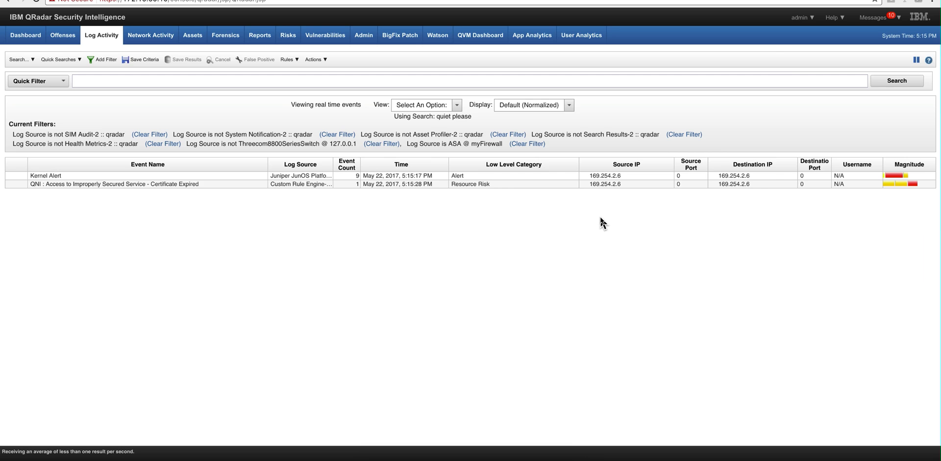
{"action": "left_click", "coordinate": [456, 106]}
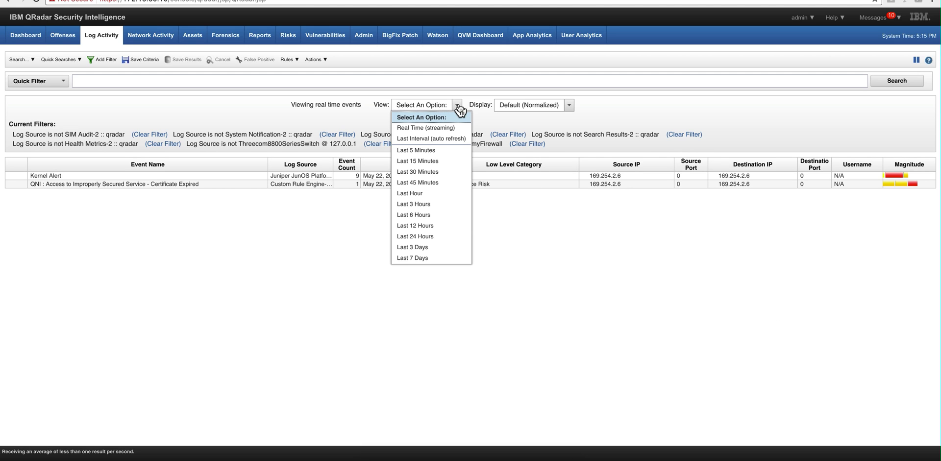
{"action": "left_click", "coordinate": [435, 151]}
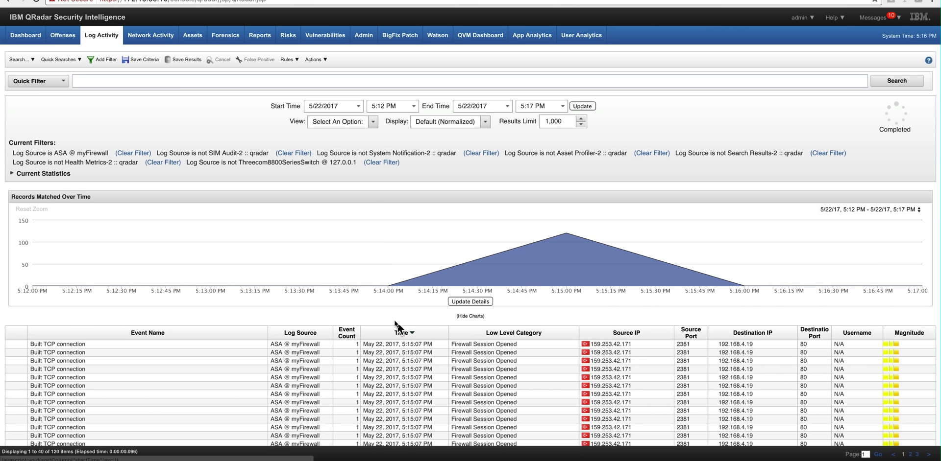
Rerun the firewallAllowCount quick search and inspect the per-minute points of its Event Count (Sum) time series chart
{"action": "left_click", "coordinate": [79, 60]}
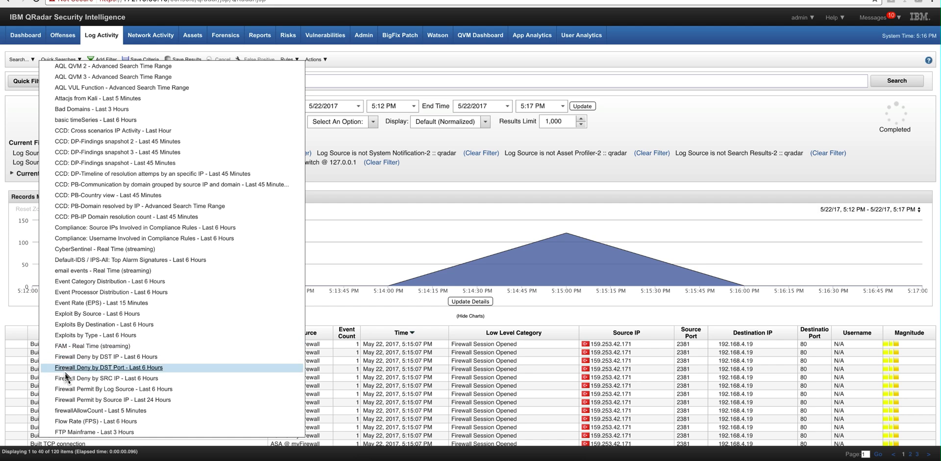
{"action": "left_click", "coordinate": [65, 411]}
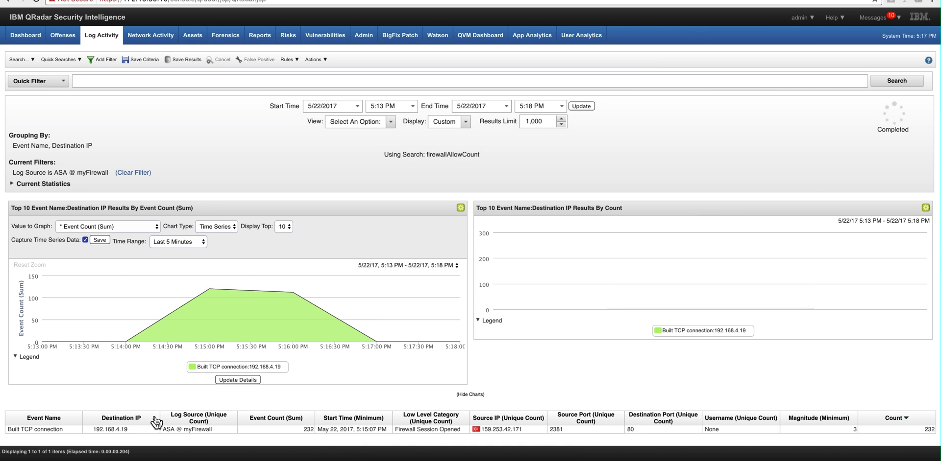
{"action": "mouse_move", "coordinate": [210, 292]}
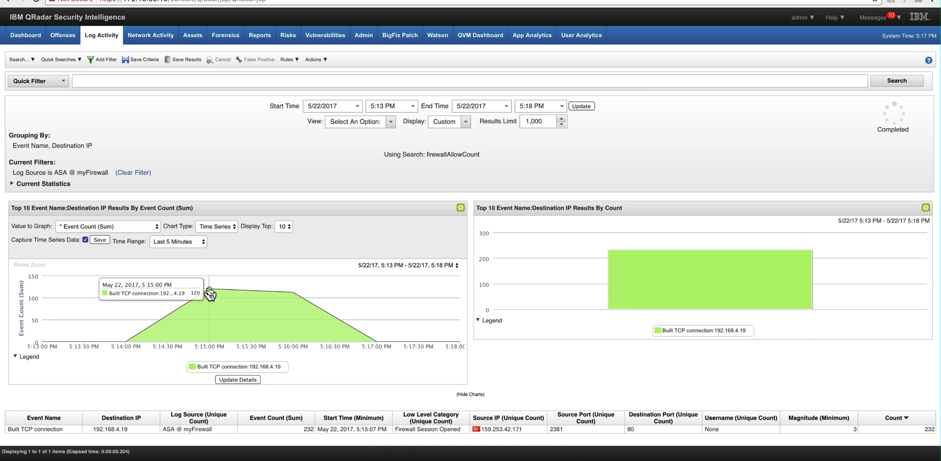
{"action": "mouse_move", "coordinate": [293, 294]}
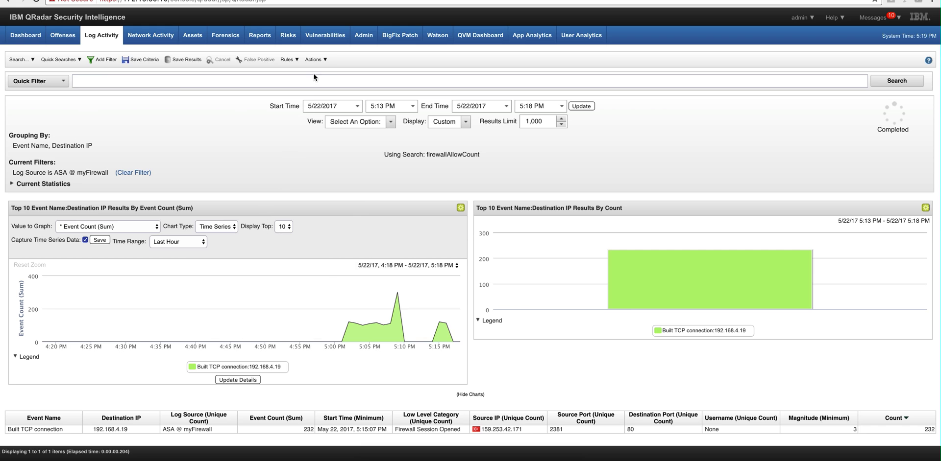
Start a new Threshold rule from the firewallAllowCount search and advance the wizard to the Rule Test Stack Editor
{"action": "left_click", "coordinate": [316, 60]}
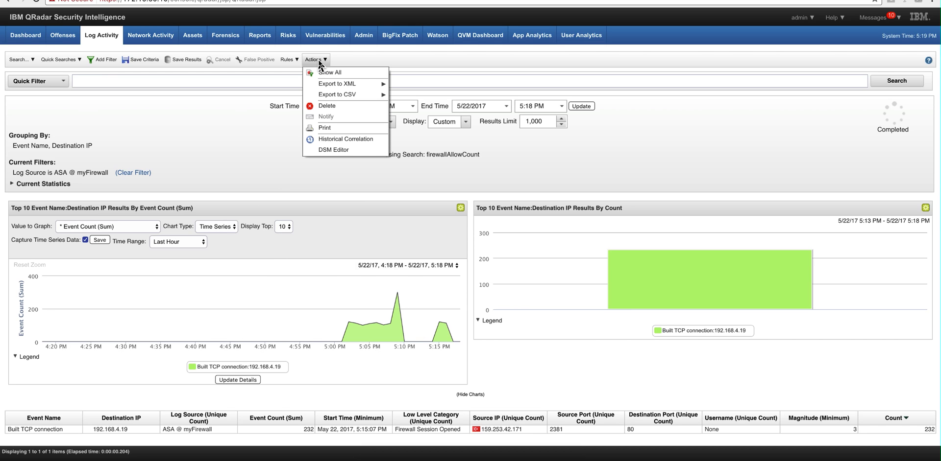
{"action": "left_click", "coordinate": [292, 60]}
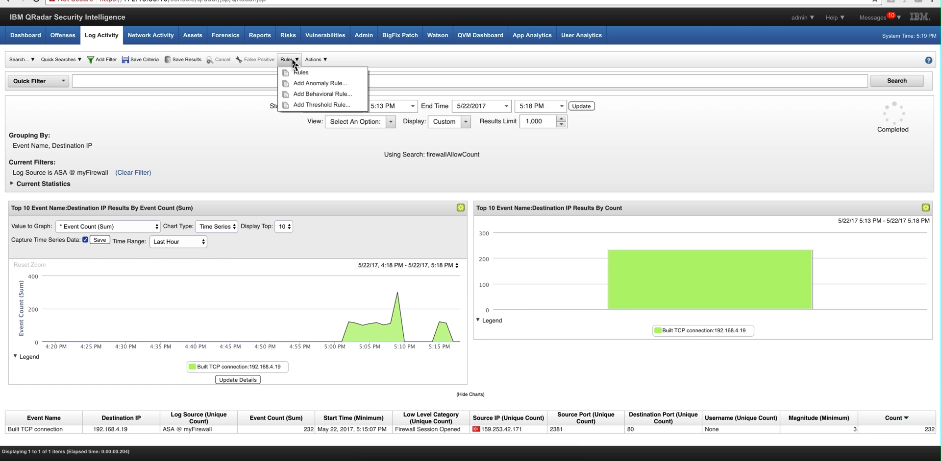
{"action": "left_click", "coordinate": [310, 105]}
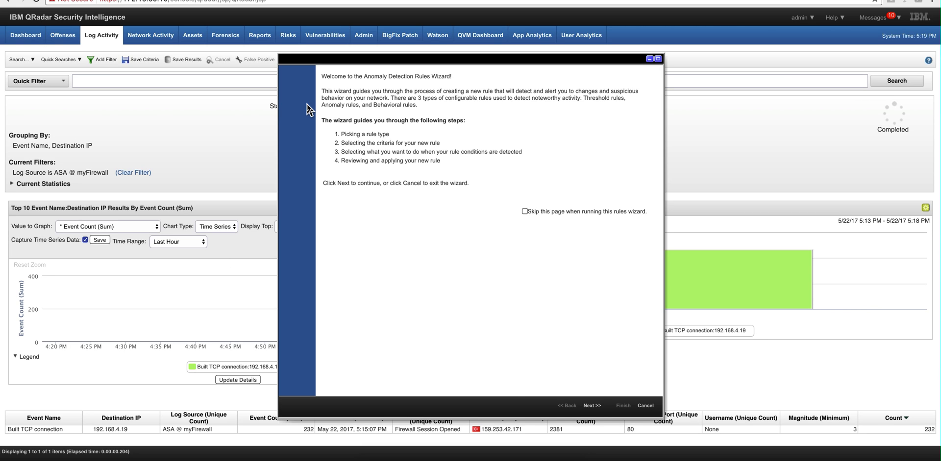
{"action": "left_click", "coordinate": [592, 407]}
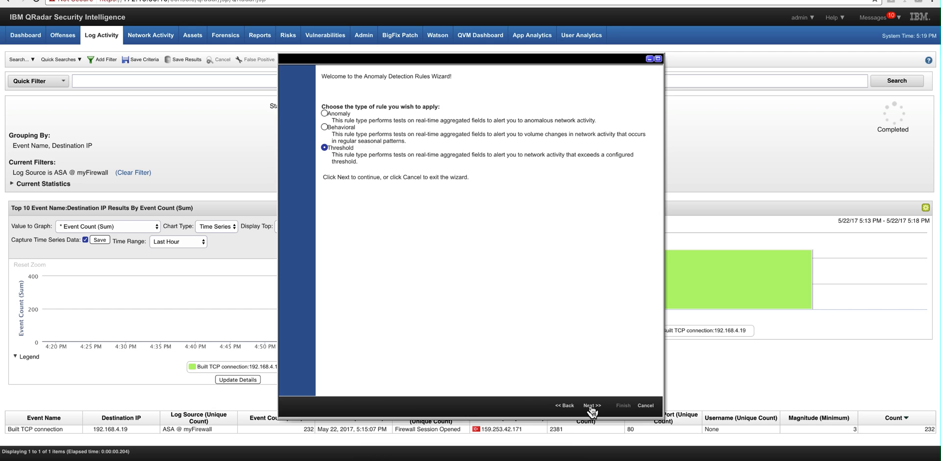
{"action": "left_click", "coordinate": [591, 407]}
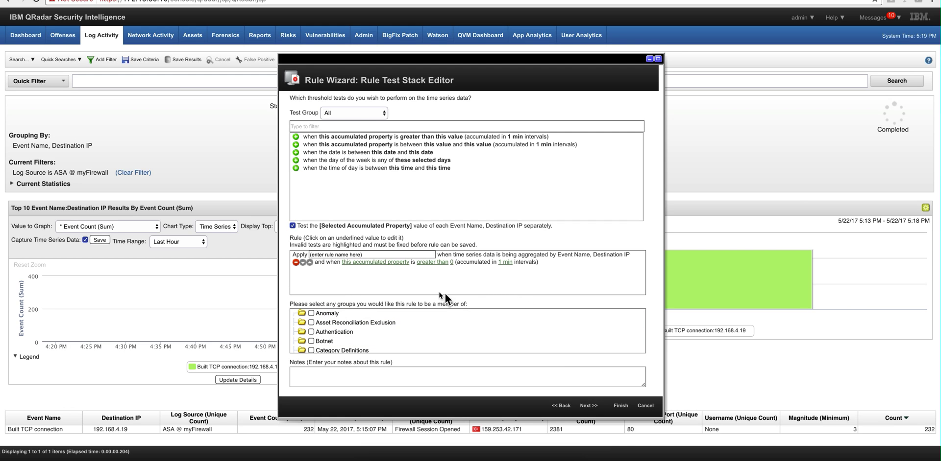
Set the rule's threshold test to check for Event Count (Sum) greater than 250
{"action": "left_click", "coordinate": [375, 264]}
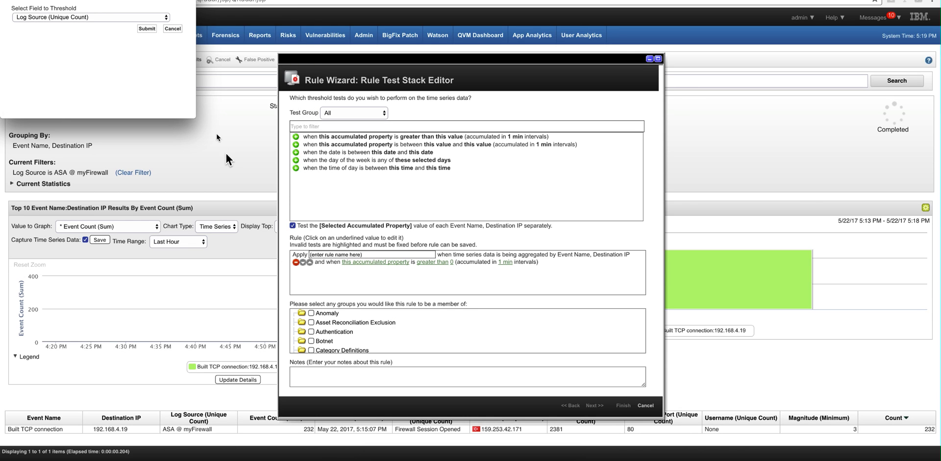
{"action": "left_click", "coordinate": [166, 19]}
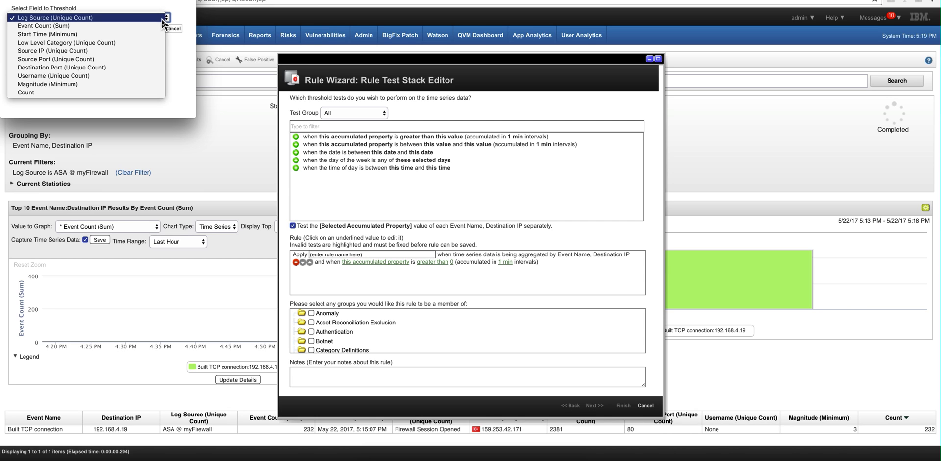
{"action": "left_click", "coordinate": [155, 27]}
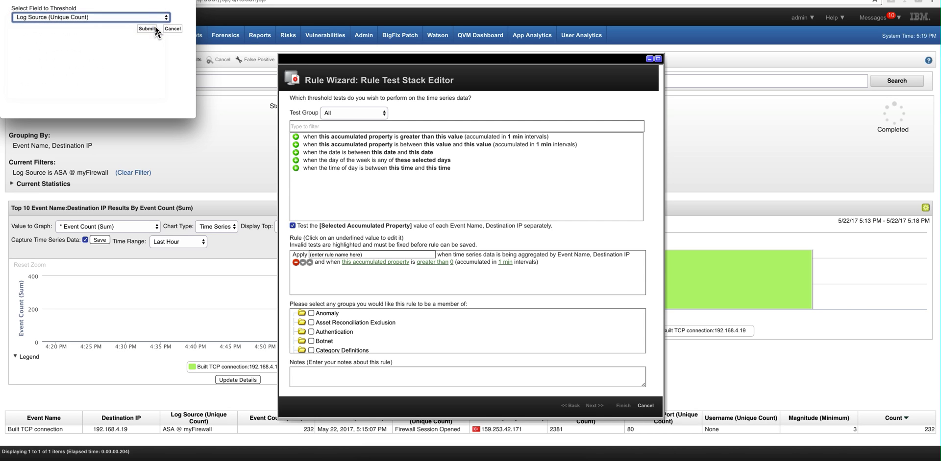
{"action": "left_click", "coordinate": [148, 29]}
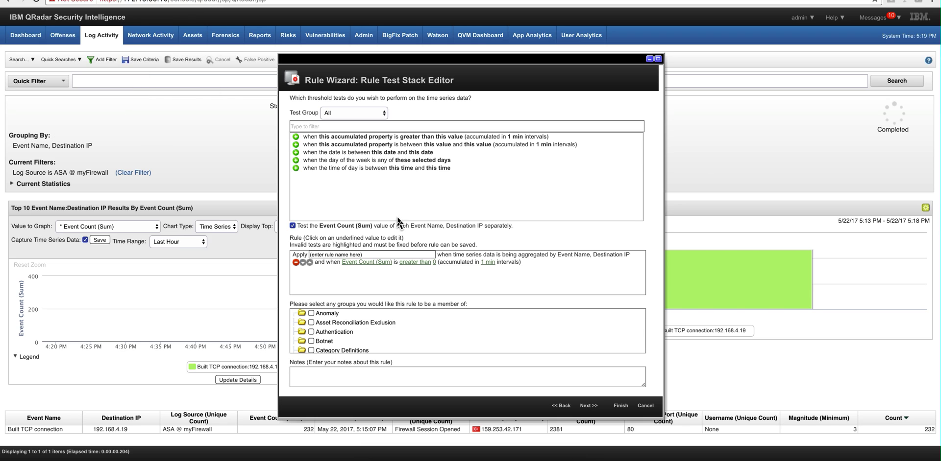
{"action": "left_click", "coordinate": [434, 263]}
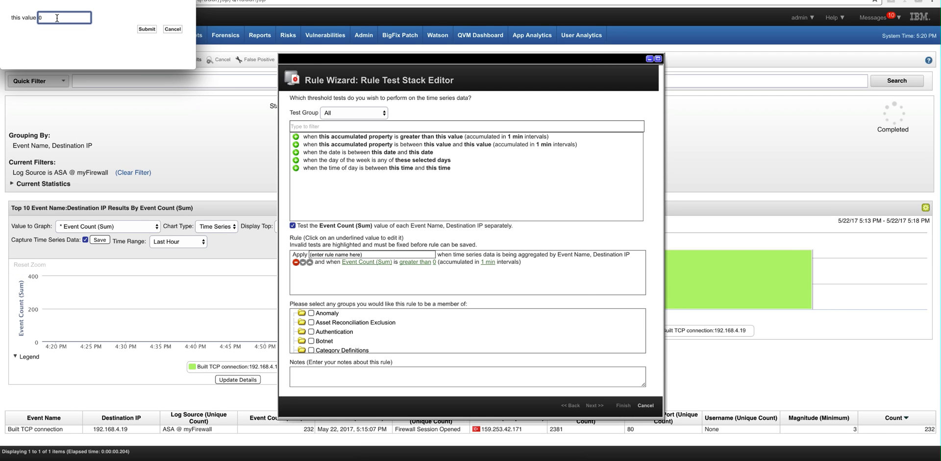
{"action": "key", "text": "BackSpace"}
{"action": "type", "text": "250"}
{"action": "left_click", "coordinate": [147, 29]}
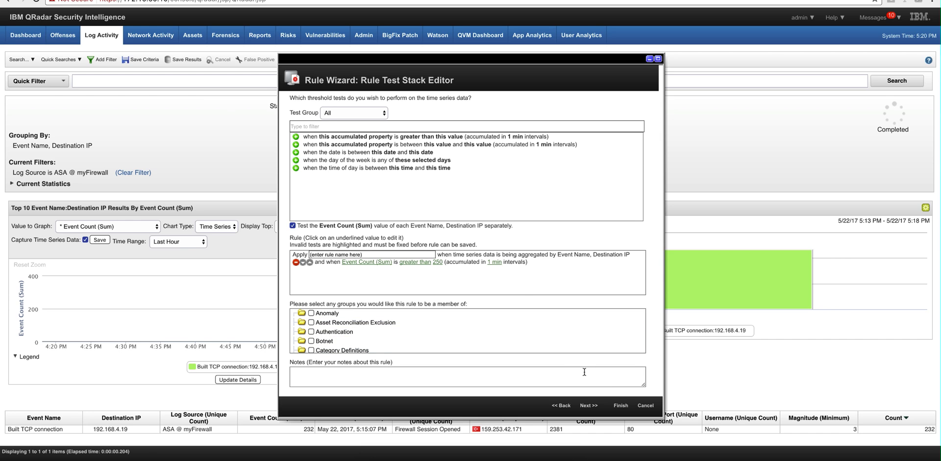
Name the rule "too many firewall allowed" and complete the wizard, keeping the default response settings
{"action": "left_click", "coordinate": [588, 406]}
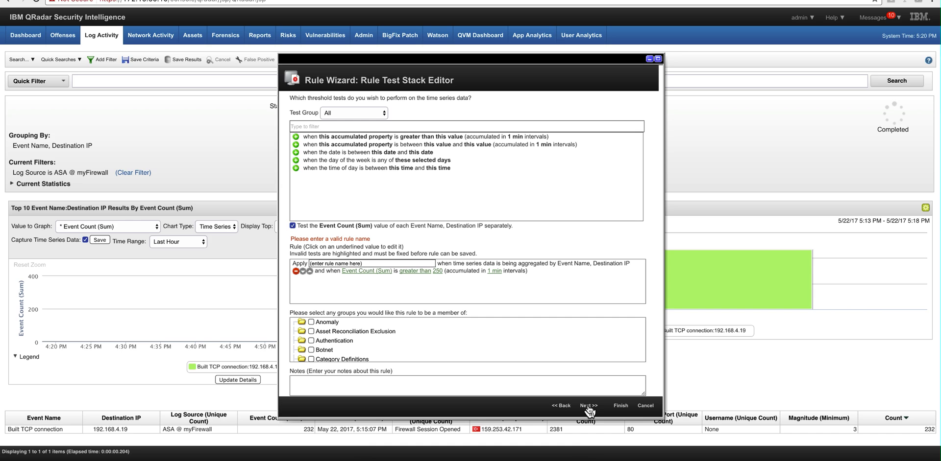
{"action": "left_click", "coordinate": [360, 265]}
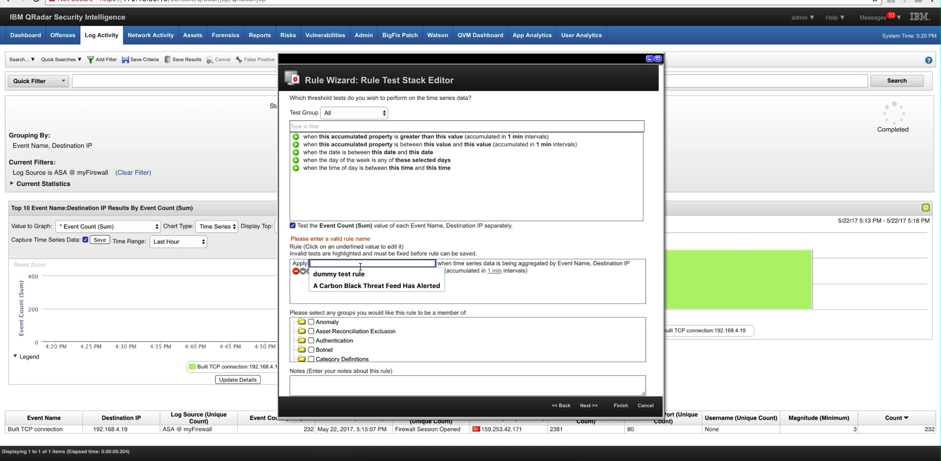
{"action": "type", "text": "t"}
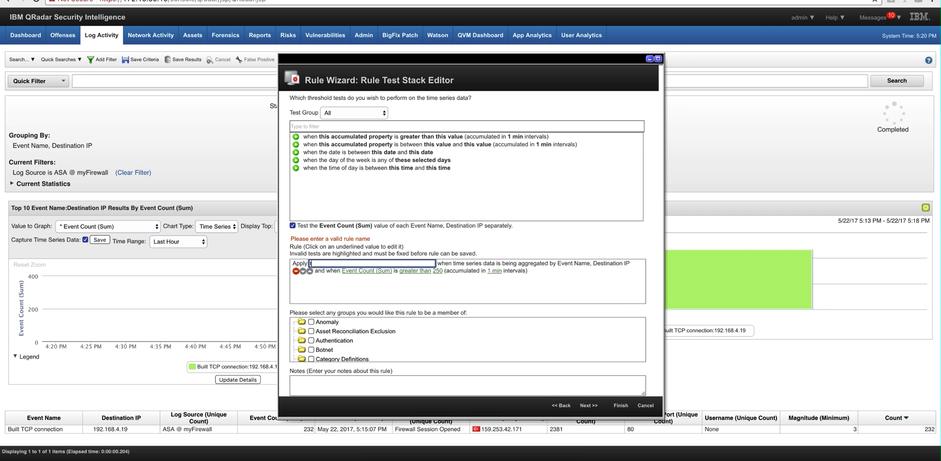
{"action": "type", "text": "oo man"}
{"action": "type", "text": "llowed"}
{"action": "left_click", "coordinate": [589, 407]}
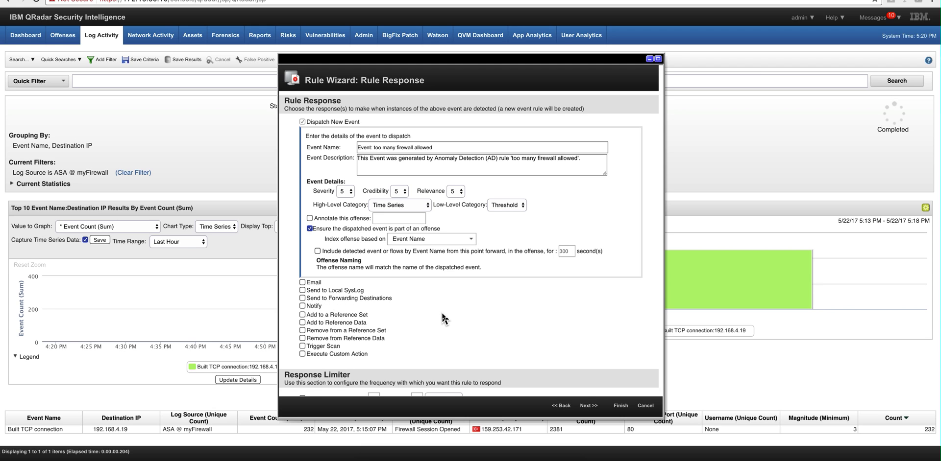
{"action": "scroll", "coordinate": [444, 318], "scroll_direction": "down", "scroll_amount": 1}
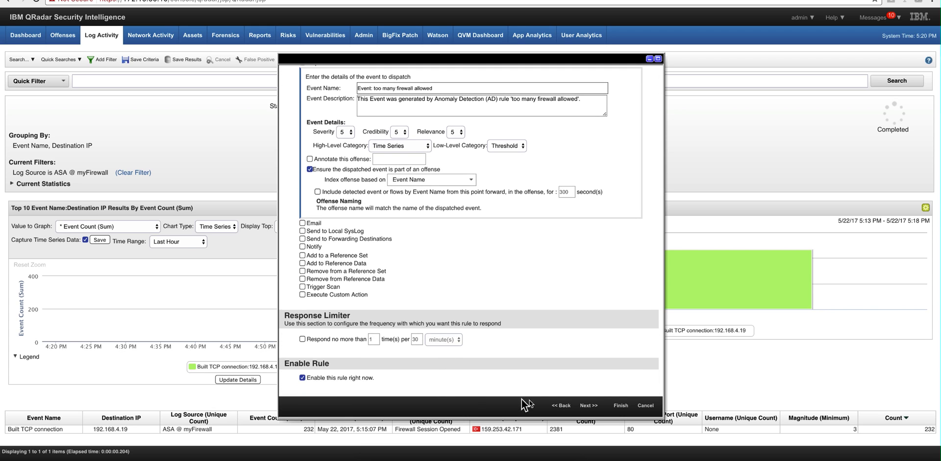
{"action": "left_click", "coordinate": [595, 407]}
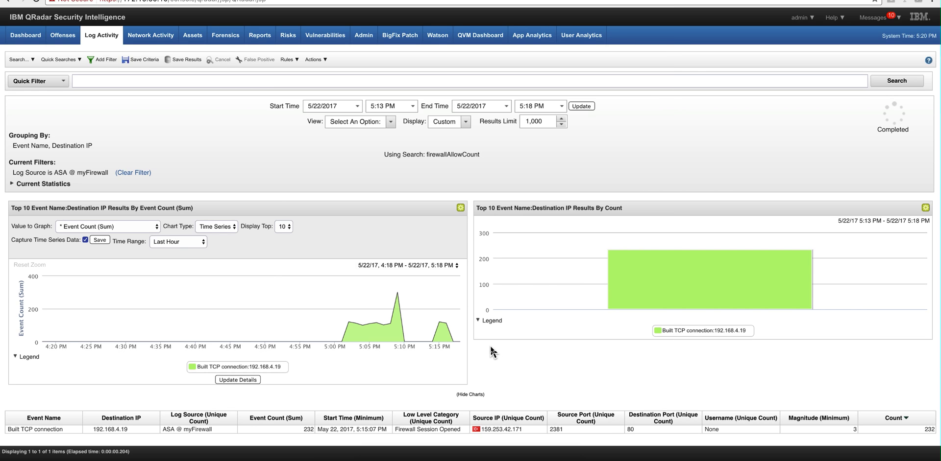
Check the offense list for "Event: too many firewall allowed" and return to the firewallAllowCount time series in Log Activity
{"action": "mouse_move", "coordinate": [446, 338]}
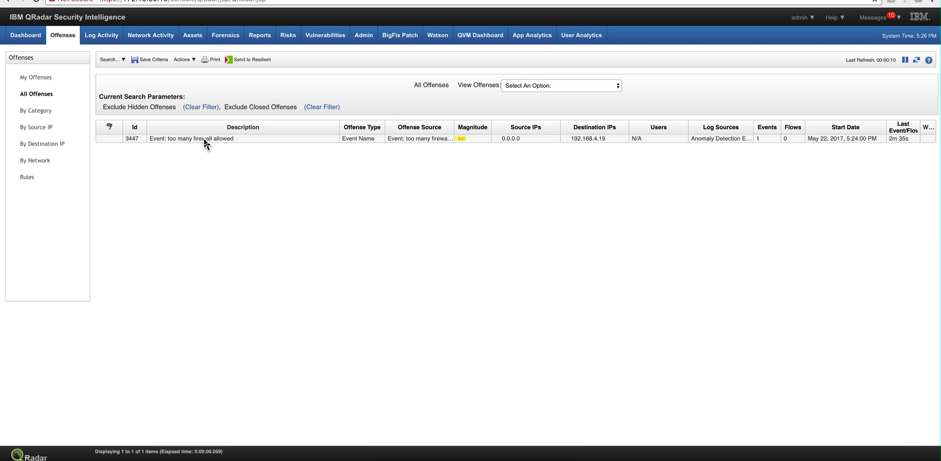
{"action": "left_click", "coordinate": [204, 139]}
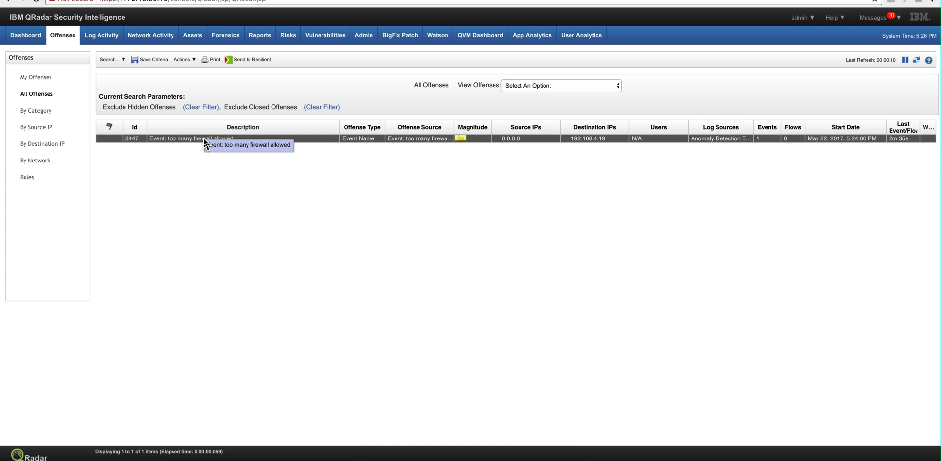
{"action": "left_click", "coordinate": [105, 36]}
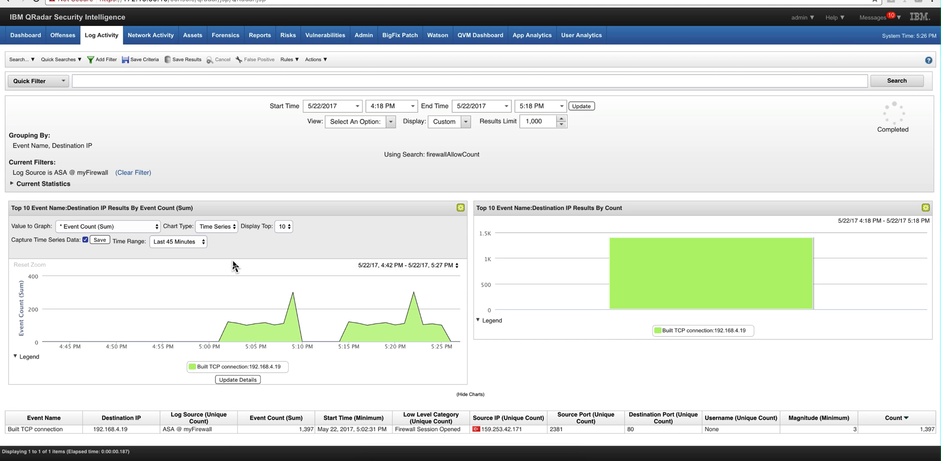